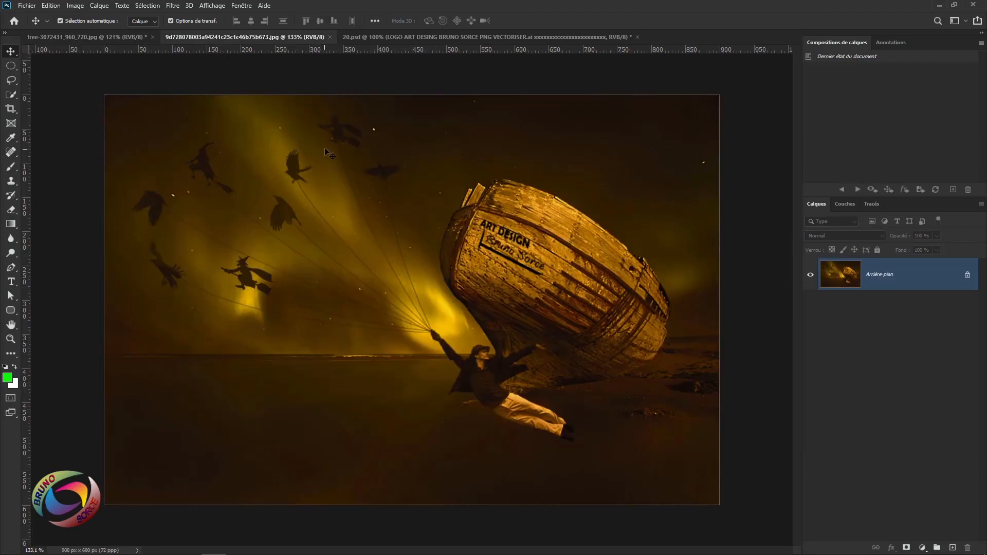
- View the finished composite in 20.psd and return to the tree image
{"action": "left_click", "coordinate": [411, 38]}
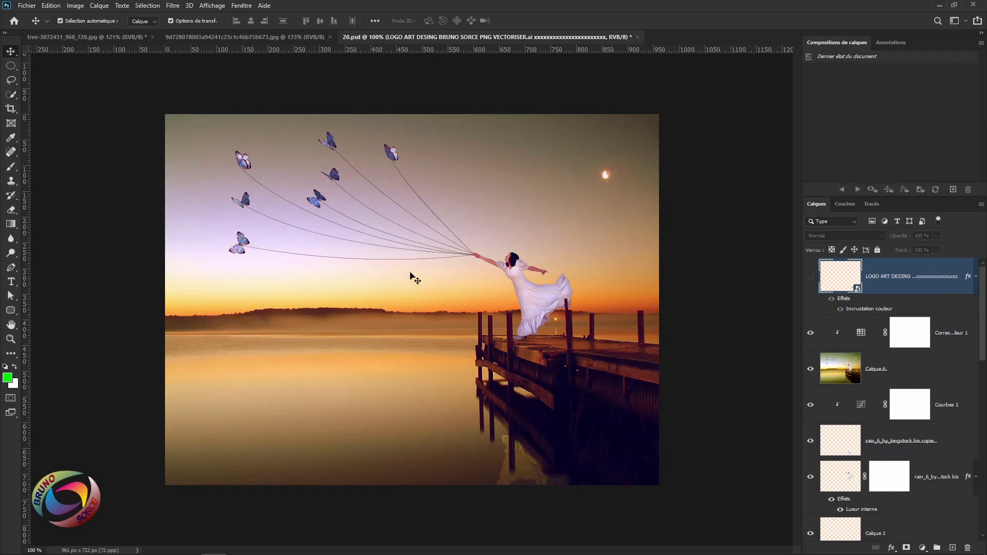
{"action": "left_click", "coordinate": [80, 38]}
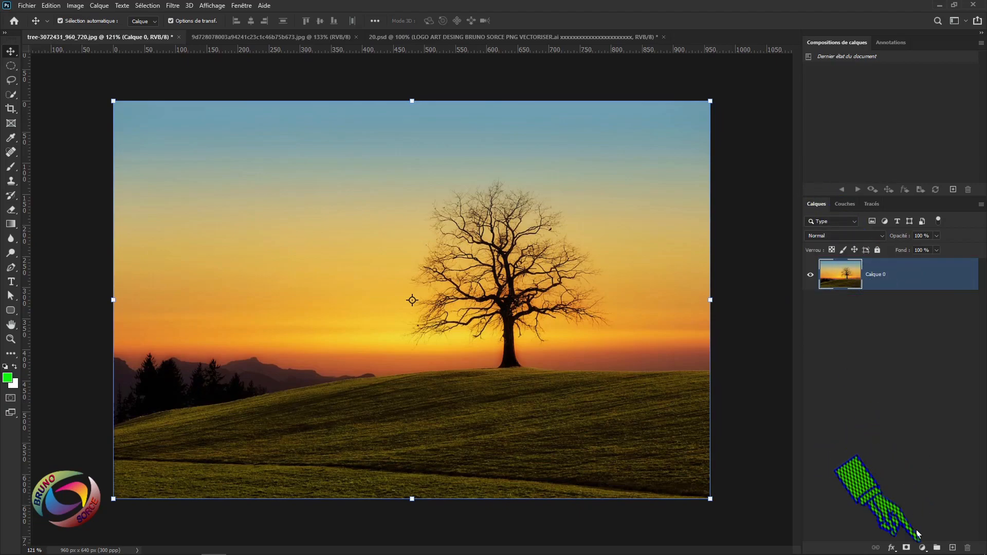
- Add a Curves adjustment layer above the tree image and darken the RGB midtones to about input 150, output 115
{"action": "left_click", "coordinate": [922, 549]}
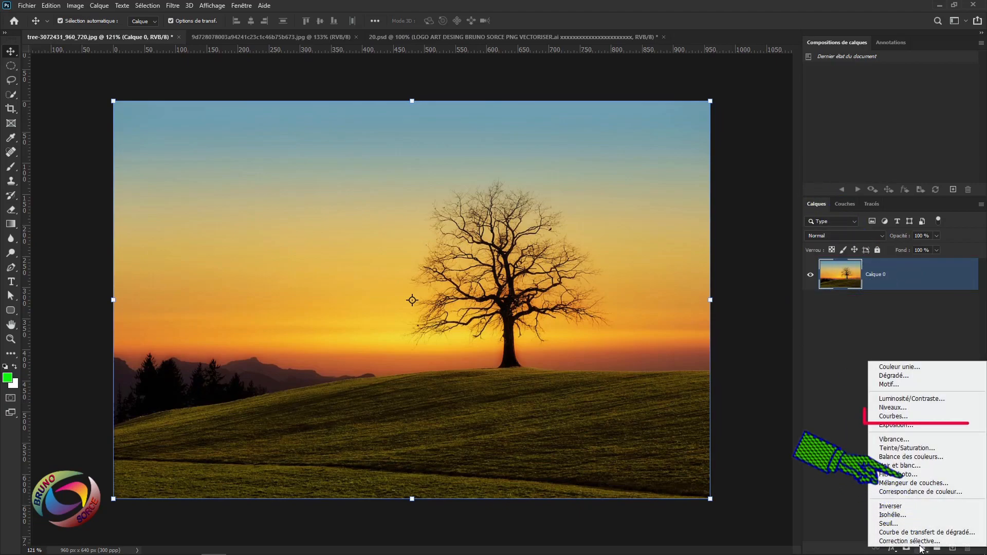
{"action": "left_click", "coordinate": [892, 416]}
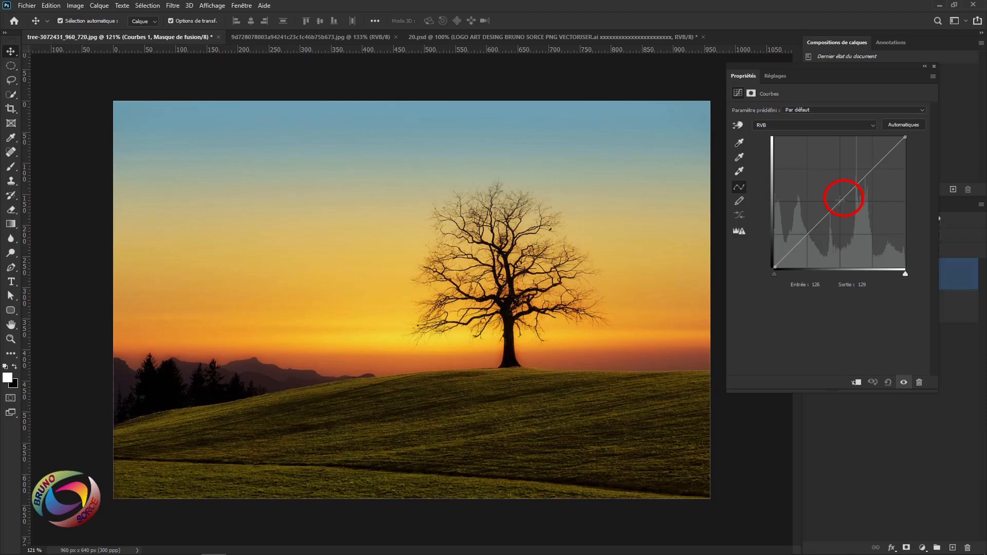
{"action": "left_click", "coordinate": [839, 200]}
{"action": "left_click_drag", "start_coordinate": [840, 200], "coordinate": [851, 208]}
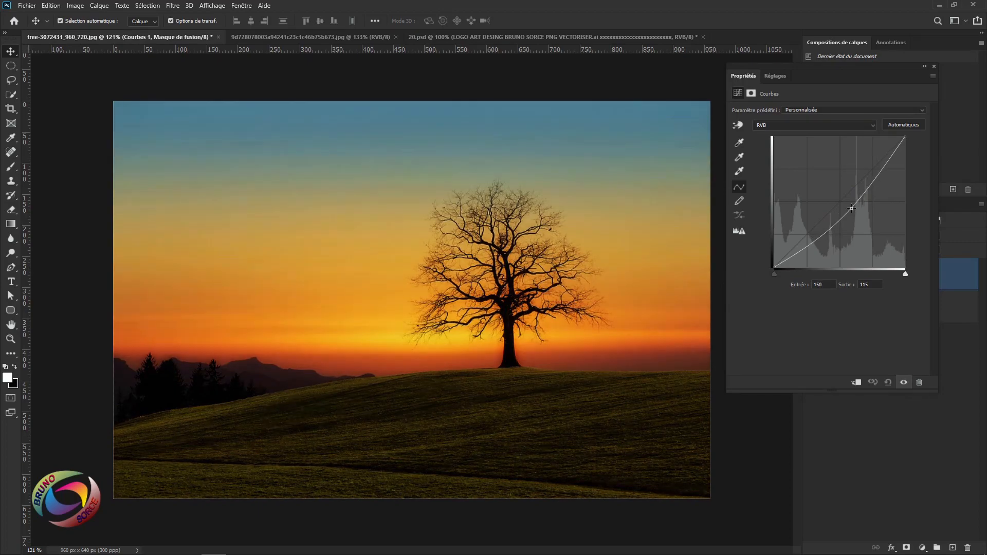
{"action": "left_click", "coordinate": [934, 67]}
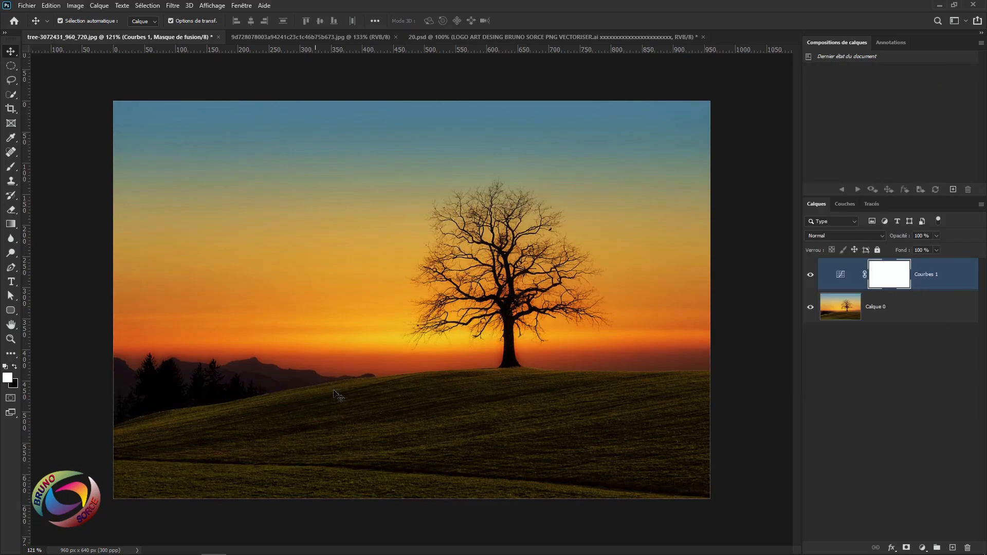
- Place the rain_6_by_longstock bis image of the woman in white as an embedded layer at its default size
{"action": "left_click", "coordinate": [27, 6]}
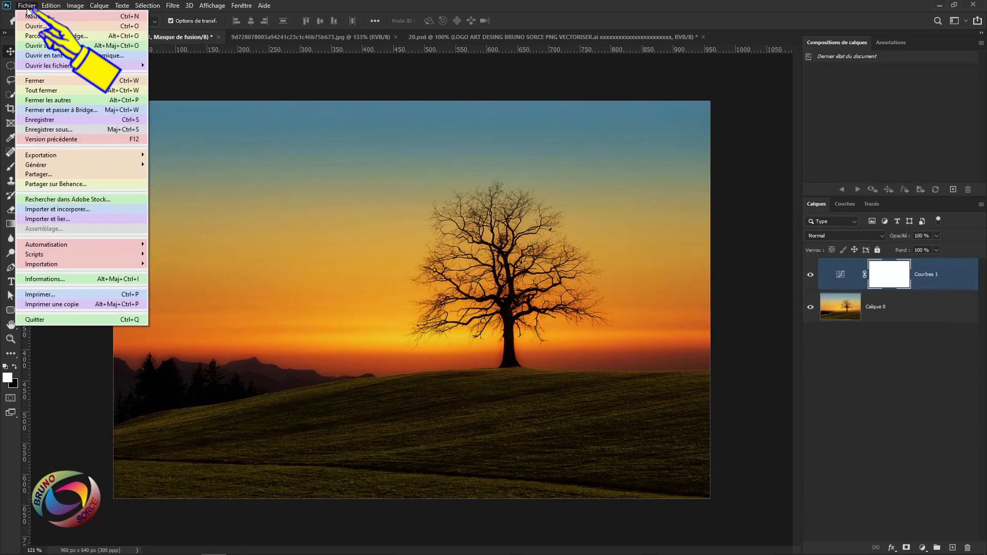
{"action": "left_click", "coordinate": [33, 210]}
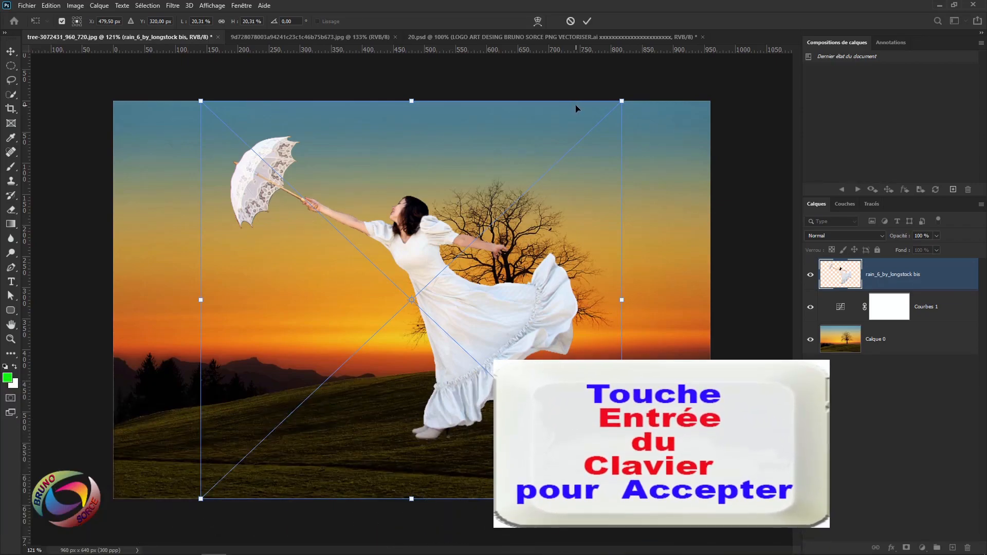
{"action": "key", "text": "Return"}
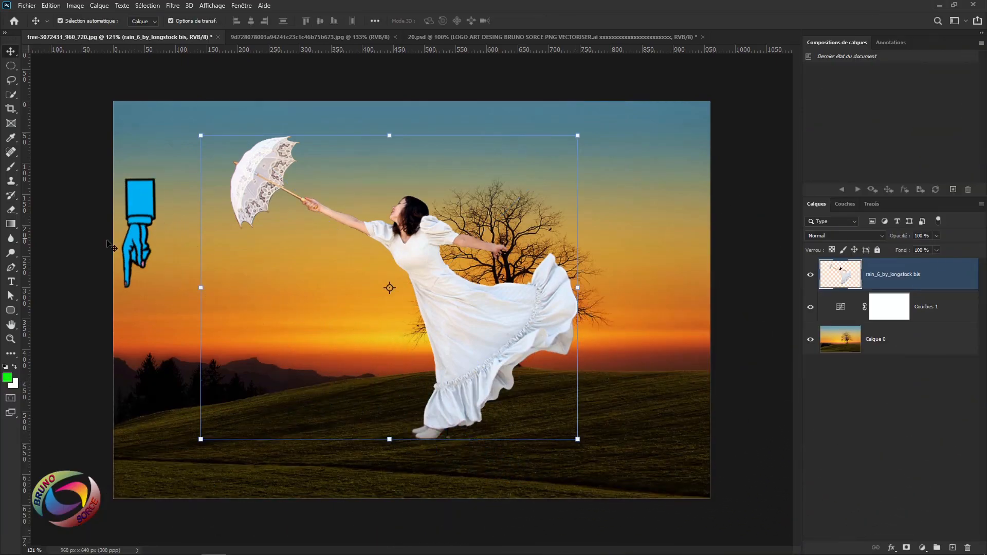
- Erase the parasol with its handle and the woman's shoes from the rain_6_by_longstock bis layer using the Eraser tool
{"action": "left_click", "coordinate": [13, 212]}
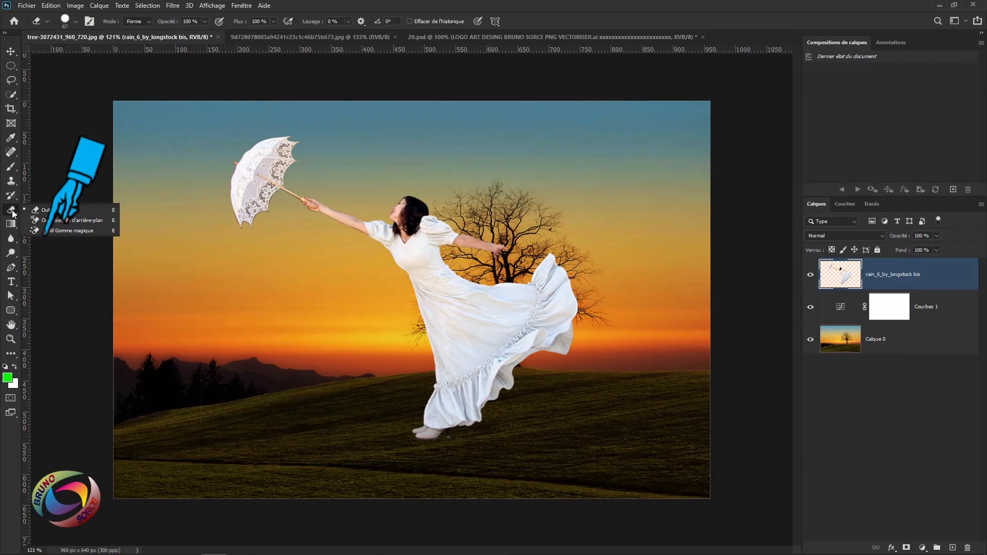
{"action": "left_click", "coordinate": [53, 210]}
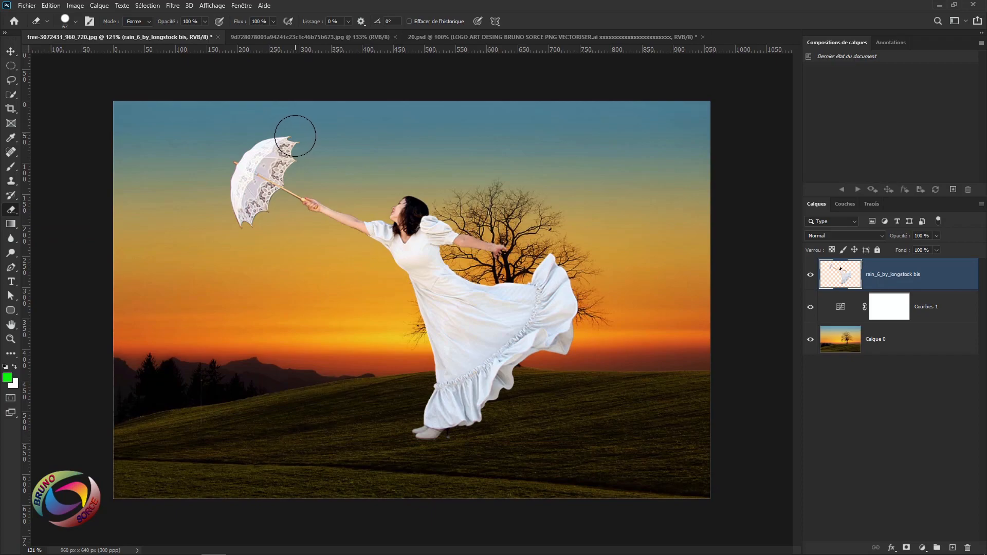
{"action": "mouse_move", "coordinate": [295, 136]}
{"action": "left_mouse_down"}
{"action": "mouse_move", "coordinate": [248, 155]}
{"action": "mouse_move", "coordinate": [218, 208]}
{"action": "mouse_move", "coordinate": [273, 147]}
{"action": "mouse_move", "coordinate": [289, 148]}
{"action": "mouse_move", "coordinate": [226, 222]}
{"action": "mouse_move", "coordinate": [275, 191]}
{"action": "left_mouse_up"}
{"action": "scroll", "coordinate": [275, 191], "scroll_direction": "up", "scroll_amount": 3}
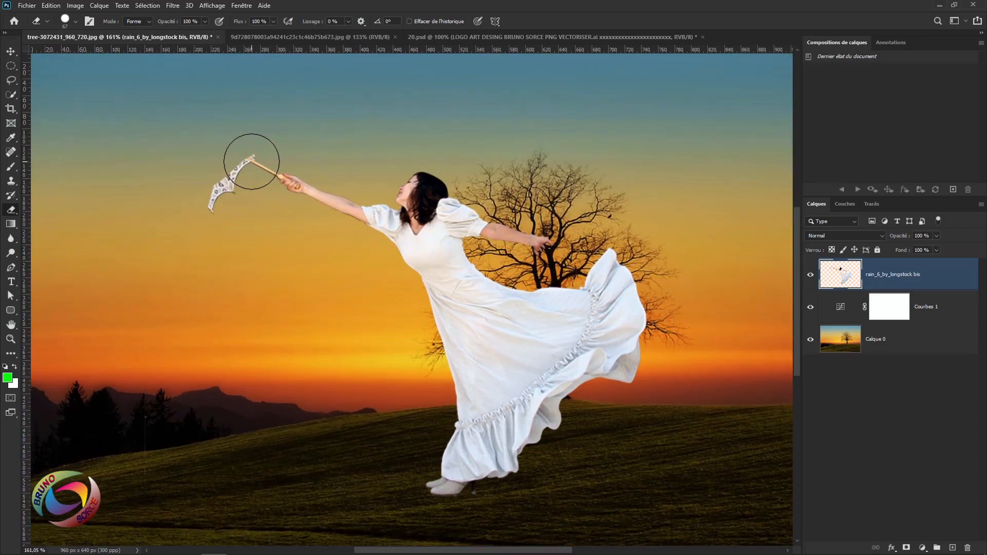
{"action": "mouse_move", "coordinate": [253, 162]}
{"action": "left_mouse_down"}
{"action": "mouse_move", "coordinate": [205, 222]}
{"action": "mouse_move", "coordinate": [225, 236]}
{"action": "mouse_move", "coordinate": [255, 165]}
{"action": "left_mouse_up"}
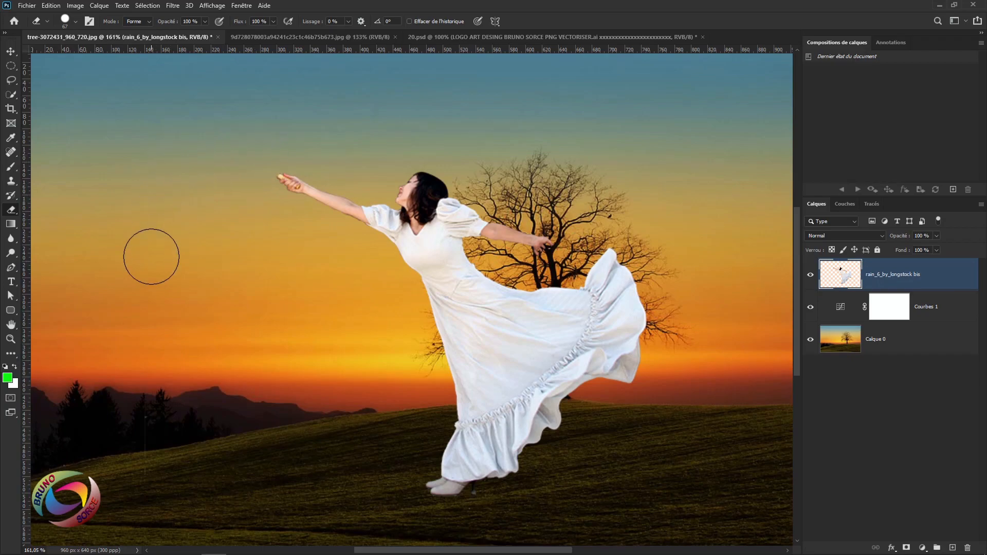
{"action": "mouse_move", "coordinate": [470, 501]}
{"action": "left_mouse_down"}
{"action": "mouse_move", "coordinate": [492, 252]}
{"action": "mouse_move", "coordinate": [460, 264]}
{"action": "mouse_move", "coordinate": [476, 260]}
{"action": "mouse_move", "coordinate": [453, 256]}
{"action": "left_mouse_up"}
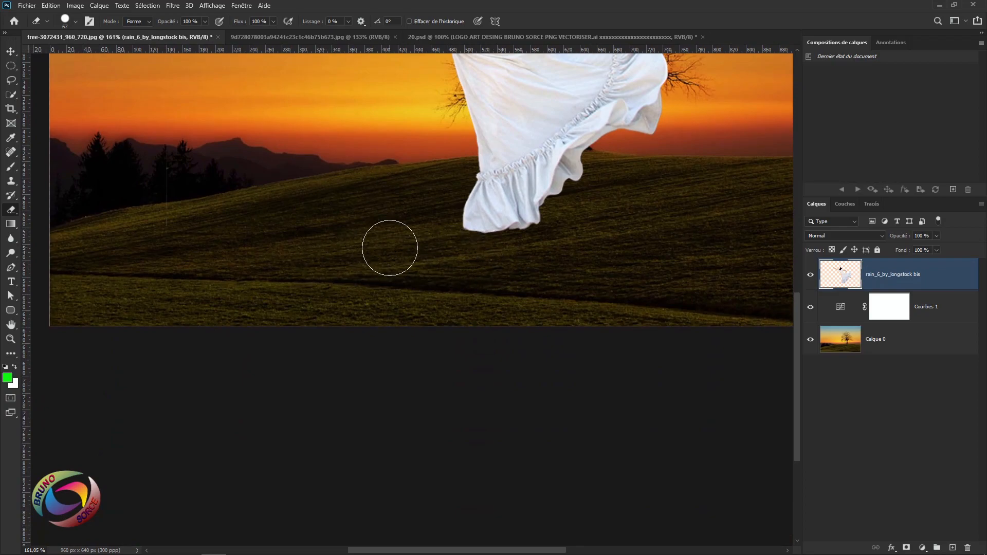
{"action": "key", "text": "ctrl+1"}
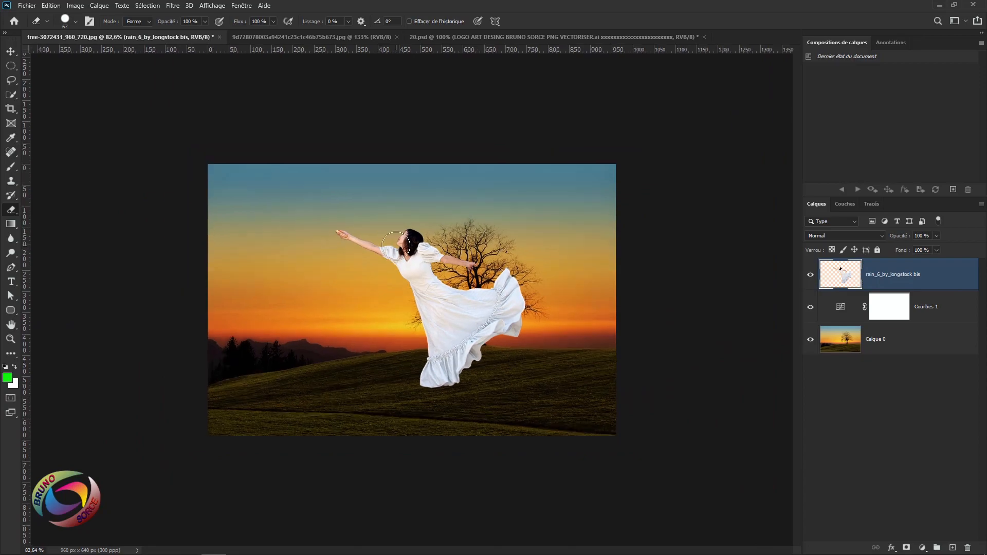
{"action": "scroll", "coordinate": [395, 246], "scroll_direction": "up", "scroll_amount": 3}
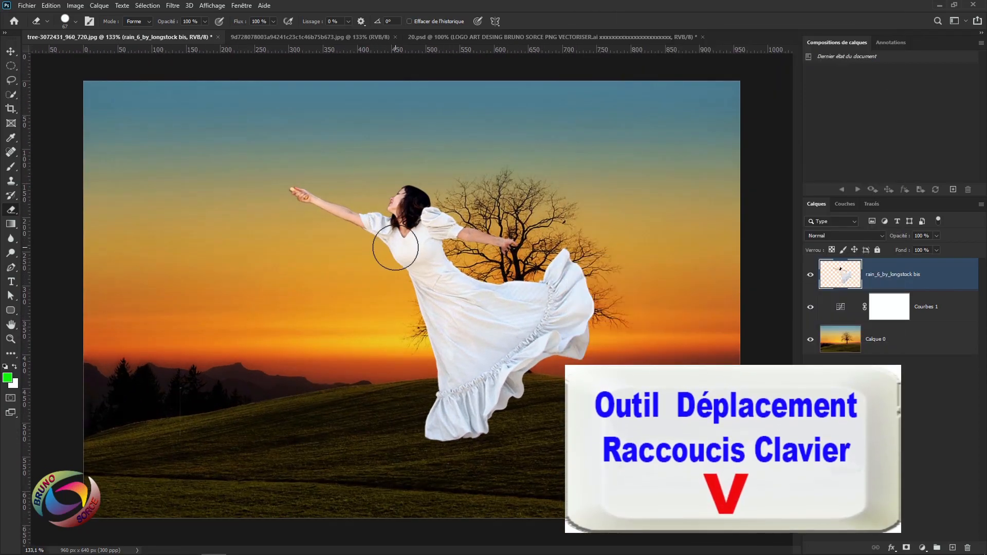
- Scale the woman proportionally to about 50% and place her on the grass to the right of the tree, rotated about 0.5°
{"action": "key", "text": "v"}
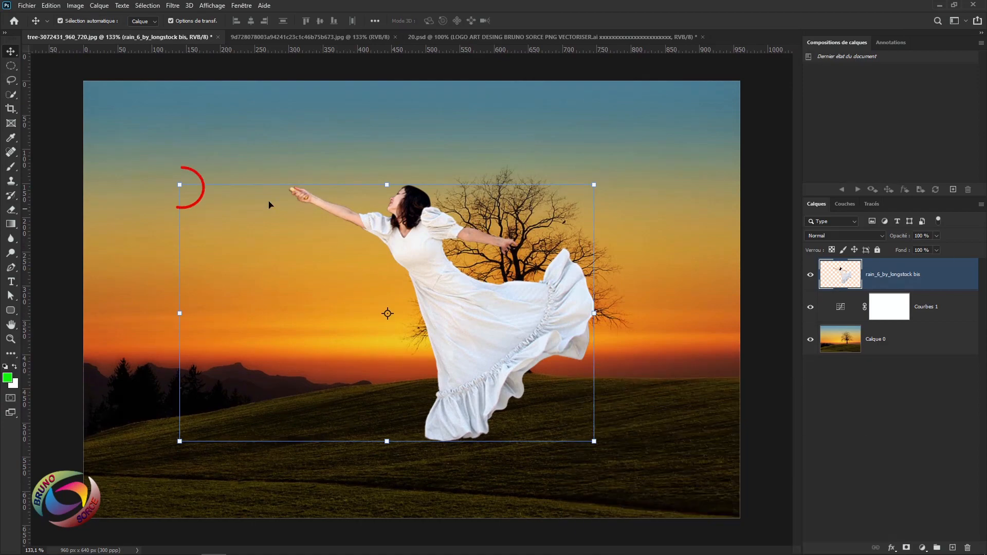
{"action": "left_click", "coordinate": [179, 185]}
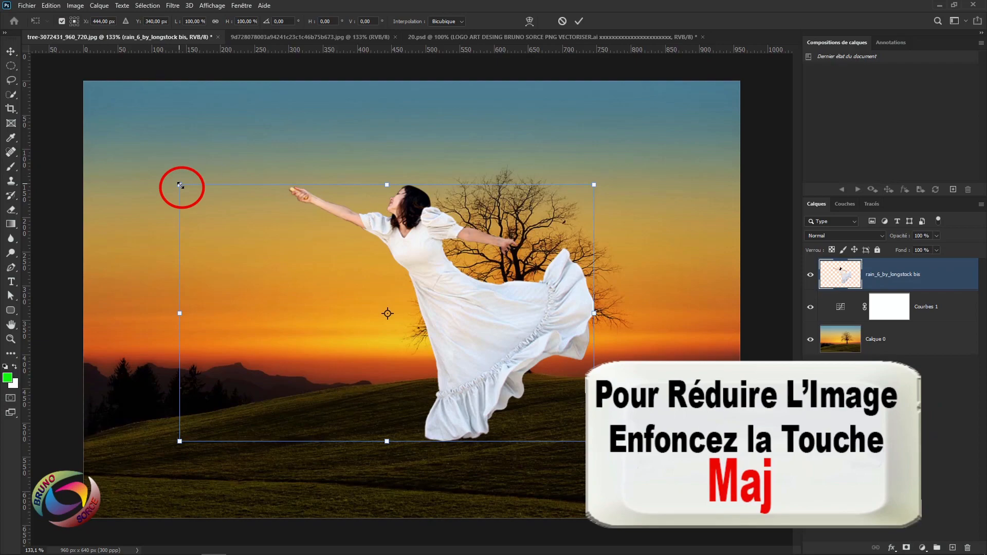
{"action": "left_click_drag", "start_coordinate": [179, 185], "coordinate": [375, 335]}
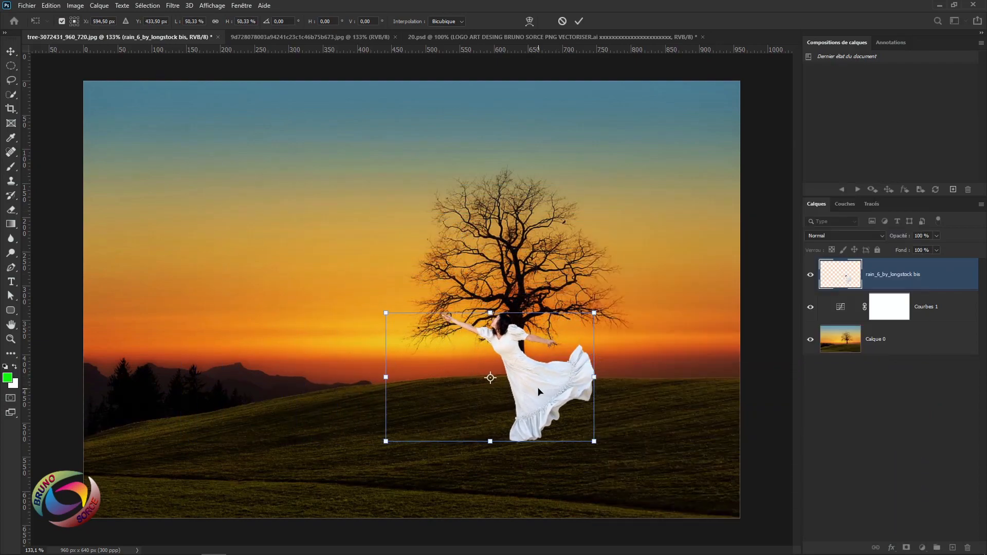
{"action": "left_click_drag", "start_coordinate": [538, 391], "coordinate": [650, 430]}
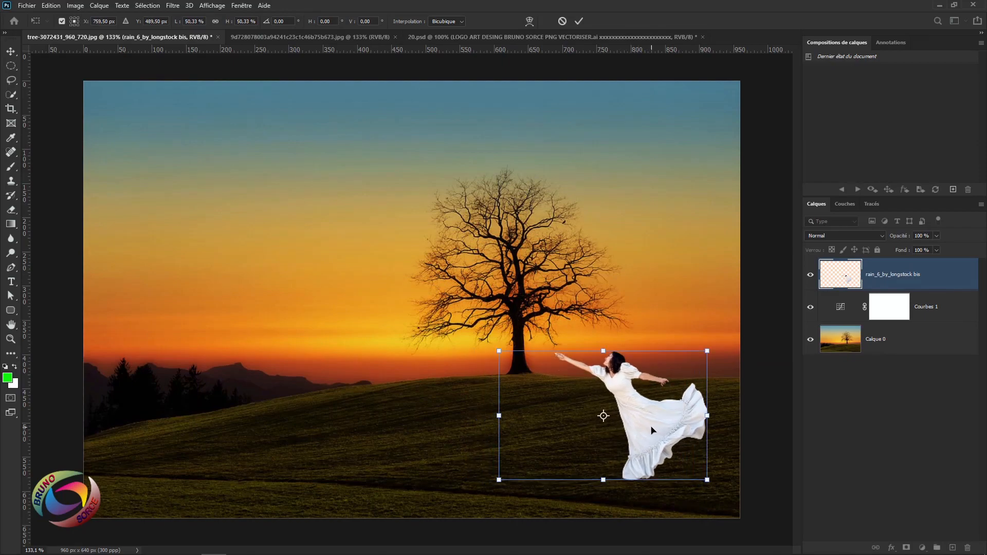
{"action": "left_click_drag", "start_coordinate": [733, 332], "coordinate": [707, 352]}
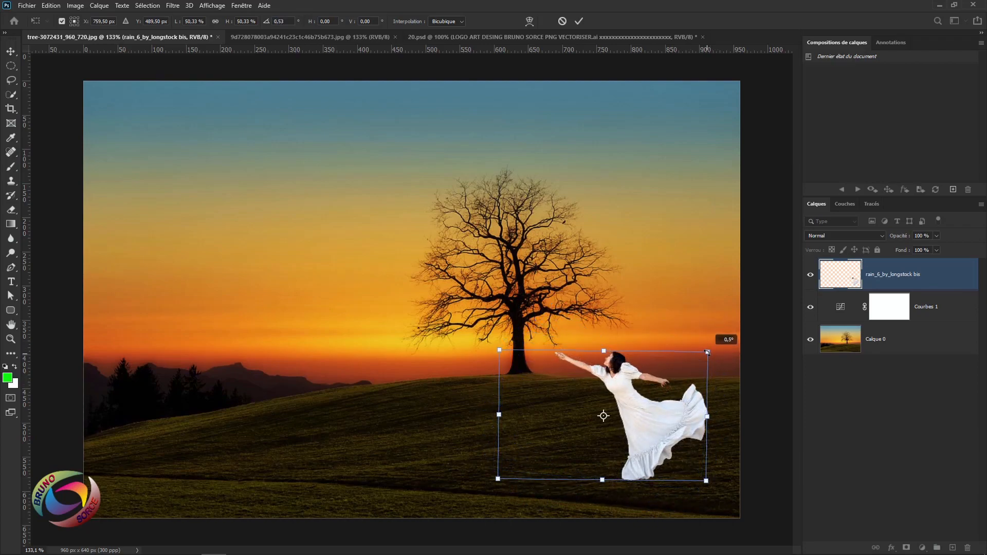
{"action": "key", "text": "Return"}
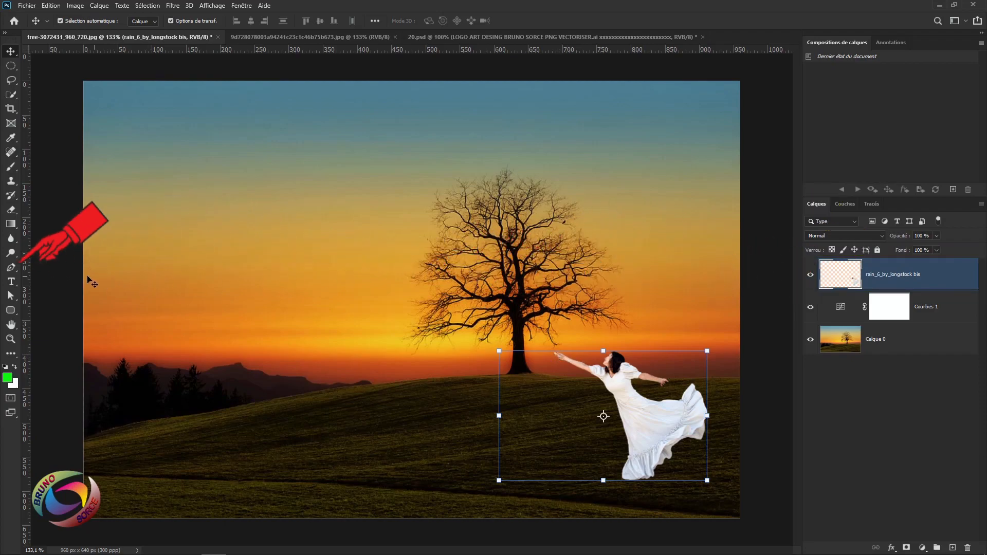
- Set up the Pen tool in Shape mode with no fill and a black 0.1 pt stroke
{"action": "left_click", "coordinate": [10, 269]}
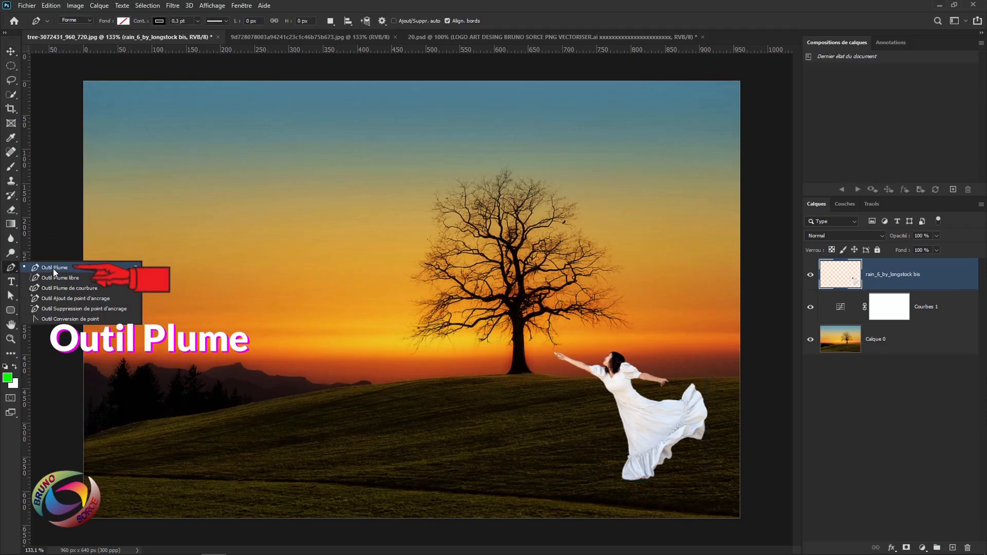
{"action": "left_click", "coordinate": [54, 268]}
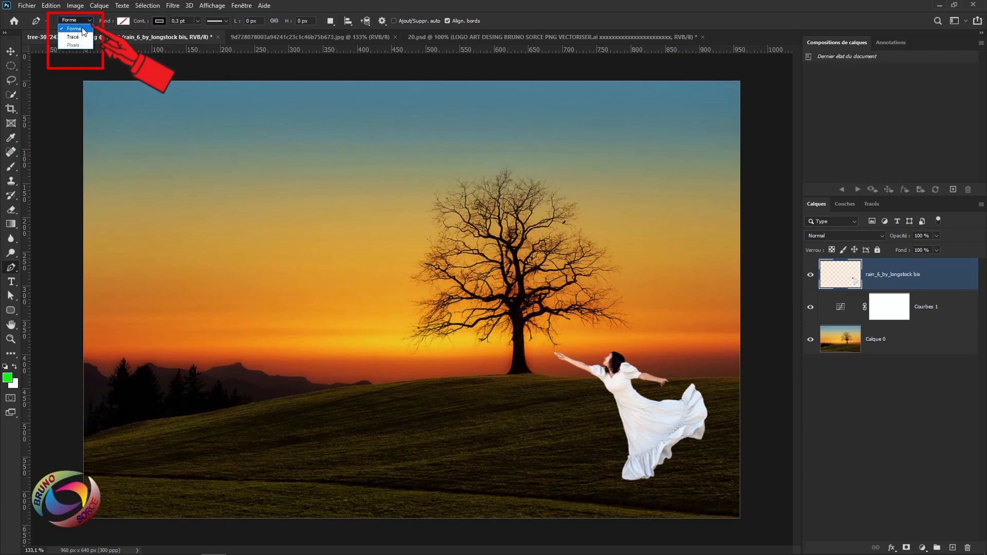
{"action": "left_click", "coordinate": [83, 32]}
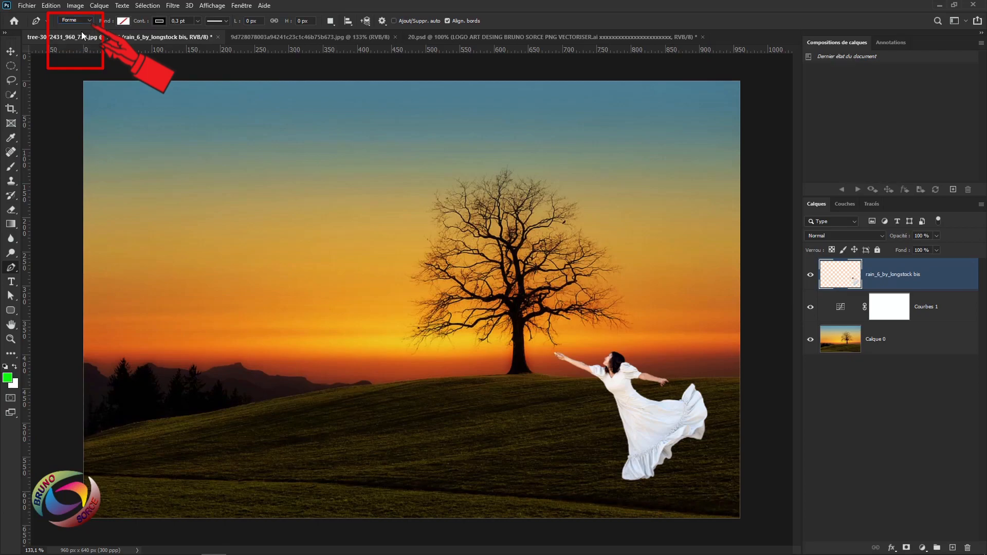
{"action": "left_click", "coordinate": [124, 22]}
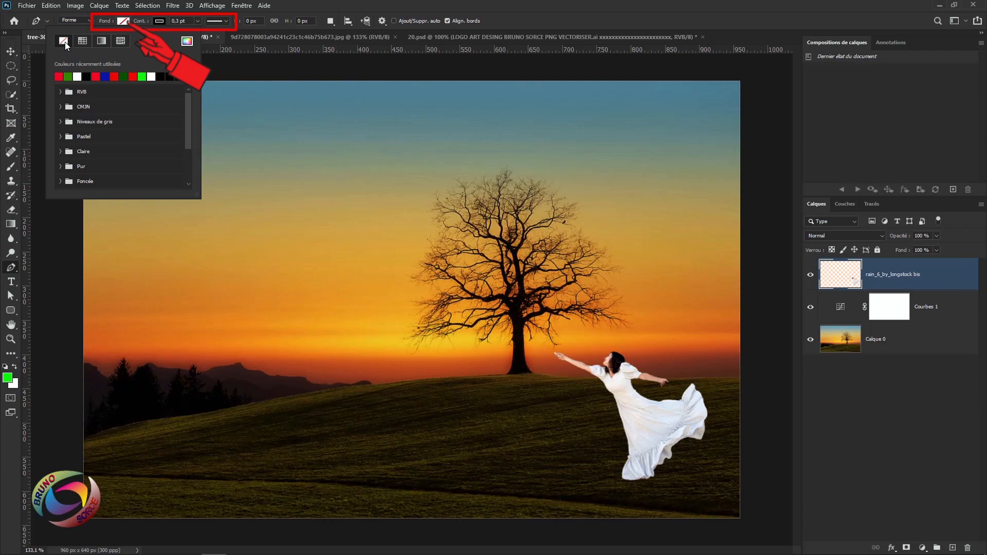
{"action": "key", "text": "Escape"}
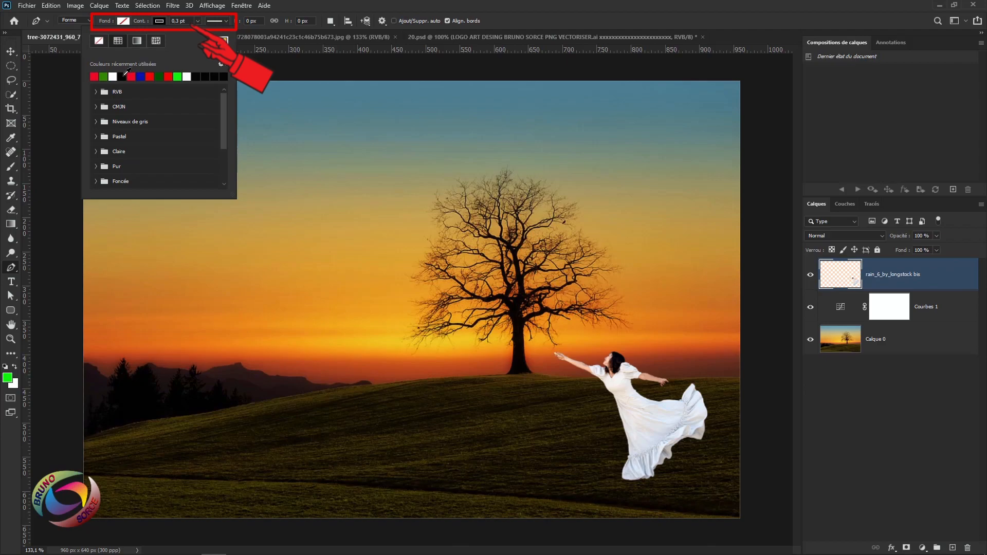
{"action": "left_click", "coordinate": [123, 76]}
{"action": "left_click", "coordinate": [172, 21]}
{"action": "left_click", "coordinate": [172, 20]}
{"action": "type", "text": "0"}
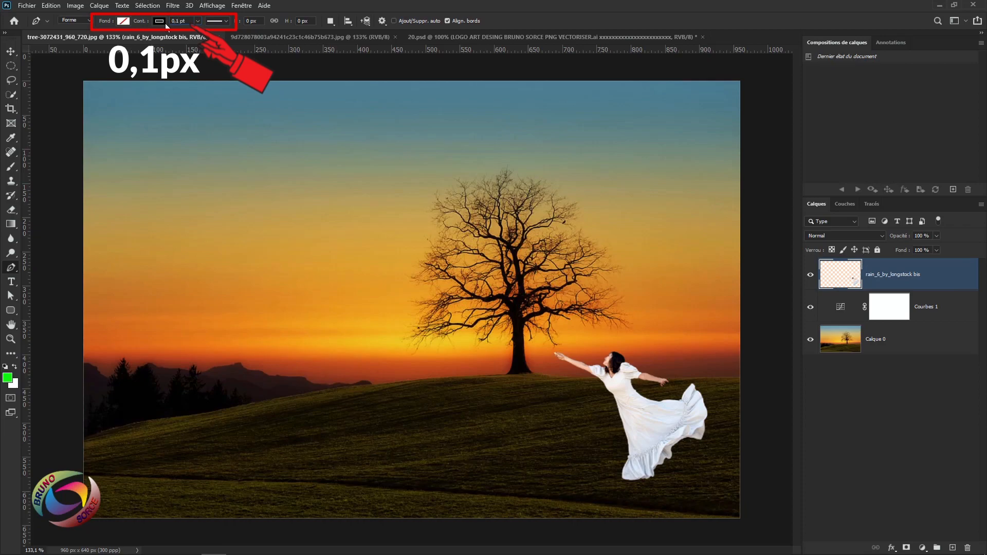
- Draw a curved string about 346 px wide and 277 px high from the woman's raised hand up into the sky
{"action": "left_click", "coordinate": [555, 357]}
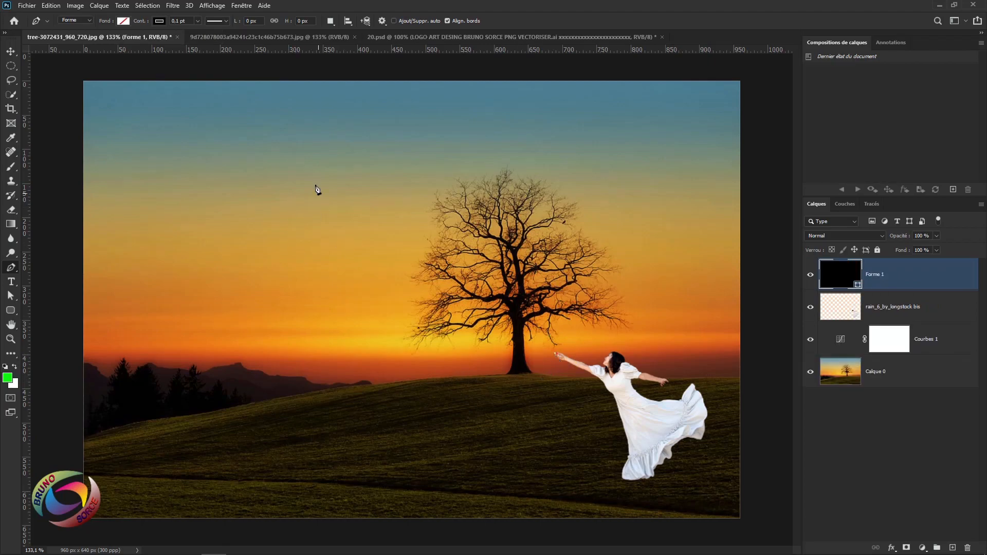
{"action": "left_click", "coordinate": [320, 167]}
{"action": "left_click_drag", "start_coordinate": [320, 165], "coordinate": [265, 83]}
{"action": "left_click_drag", "start_coordinate": [266, 83], "coordinate": [288, 93]}
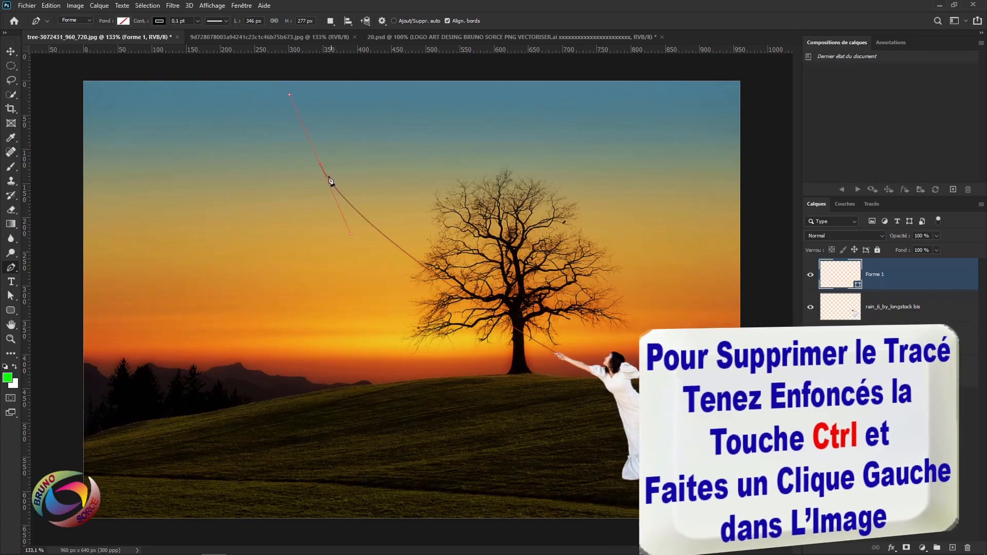
{"action": "left_click", "coordinate": [383, 306], "text": "ctrl"}
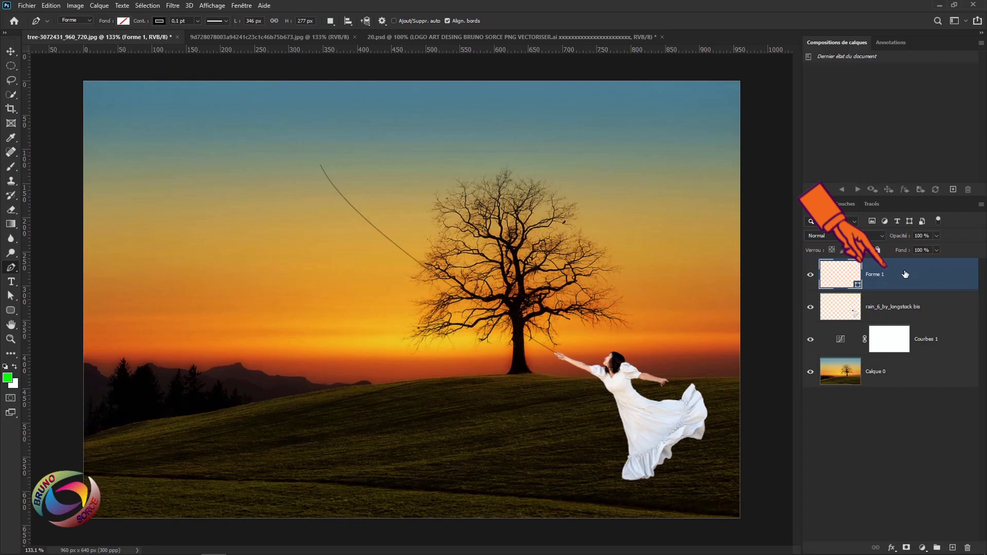
- Draw a second, lower curved string about 393 px wide and 194 px high from the woman's raised hand
{"action": "left_click", "coordinate": [558, 357]}
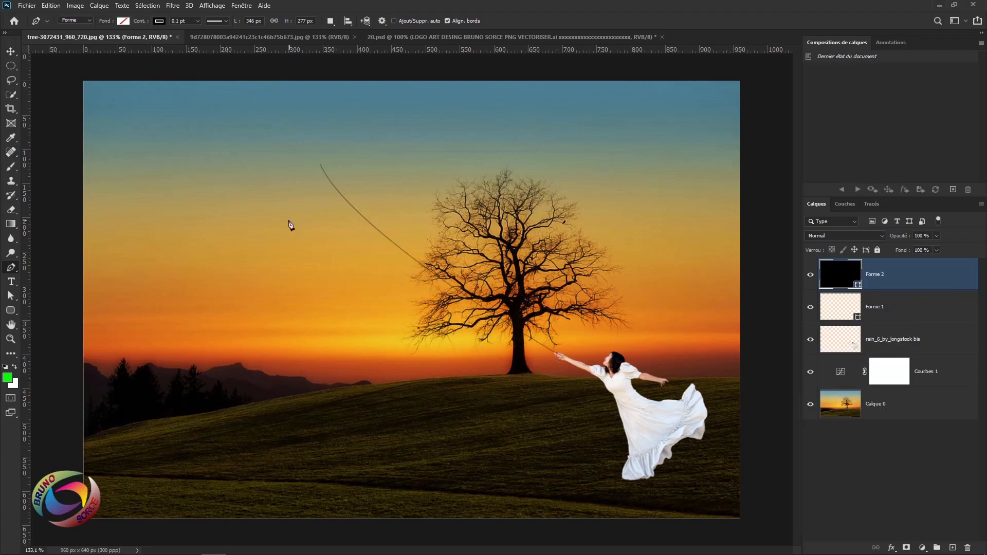
{"action": "left_click_drag", "start_coordinate": [289, 221], "coordinate": [236, 162]}
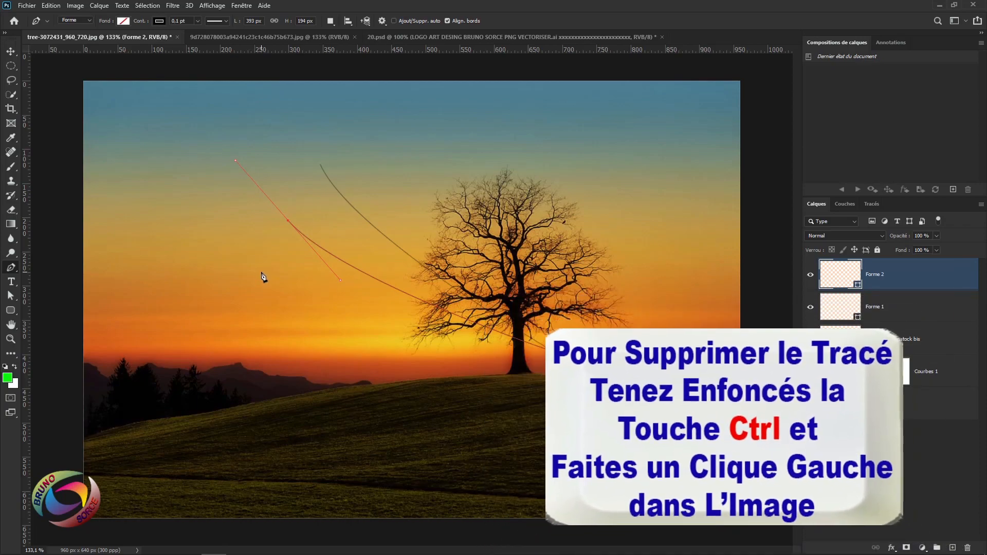
{"action": "left_click", "coordinate": [260, 259], "text": "ctrl"}
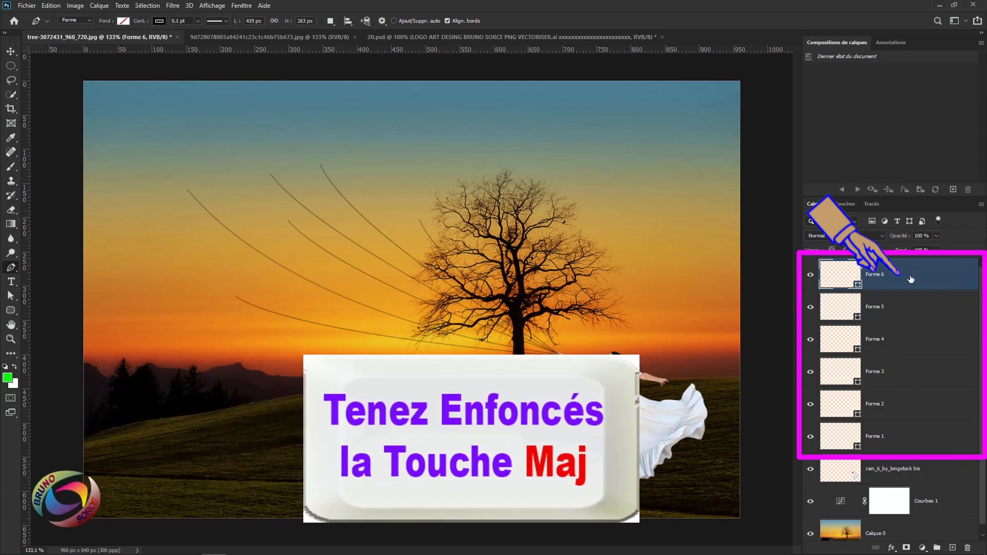
- Rasterize the six string shape layers, Forme 1 through Forme 6
{"action": "left_click", "coordinate": [917, 437], "text": "shift"}
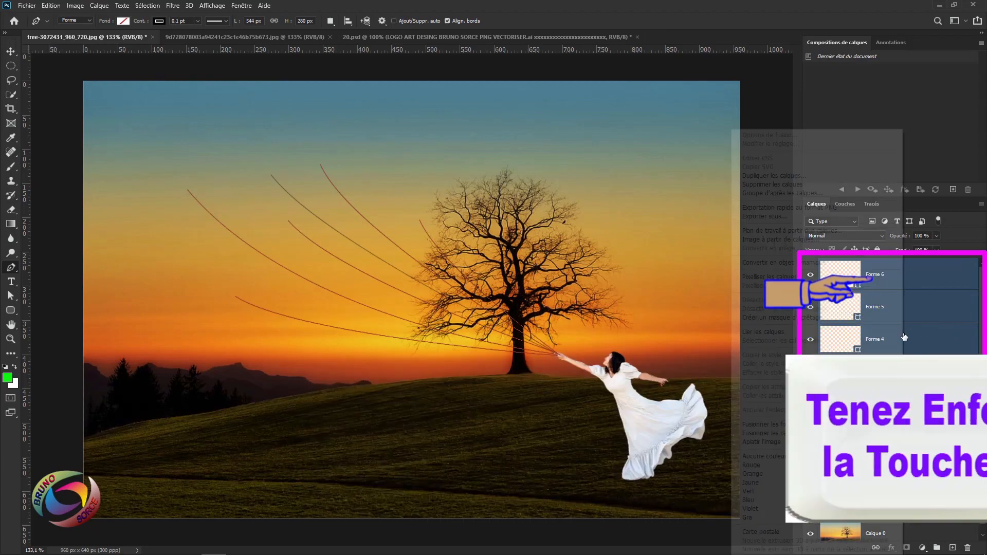
{"action": "right_click", "coordinate": [909, 334]}
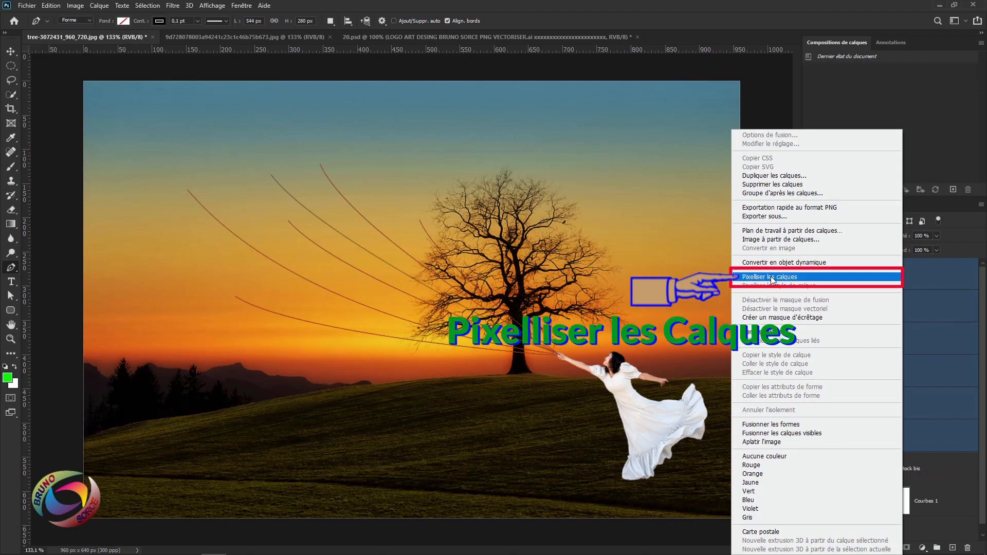
{"action": "left_click", "coordinate": [769, 277]}
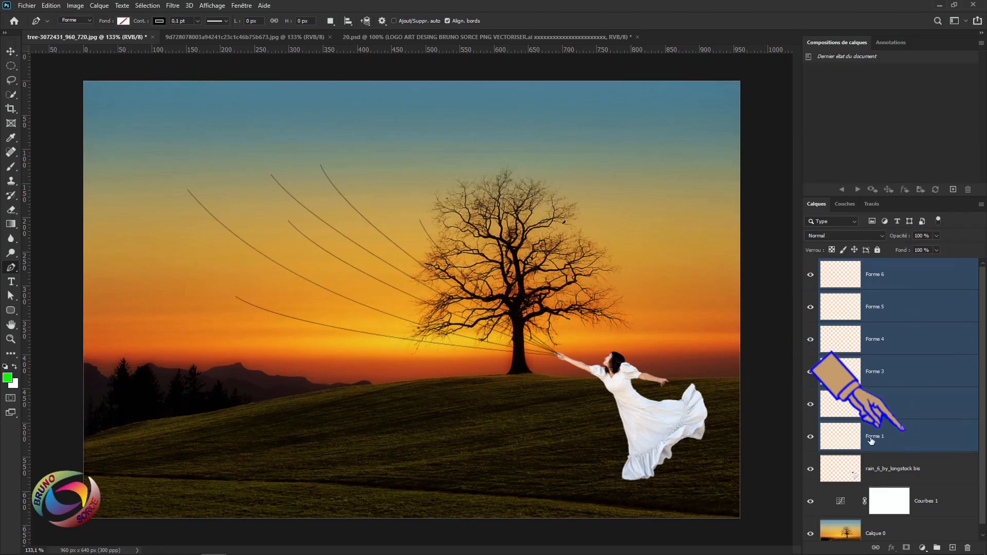
- Group the six string layers and name the group CORDES
{"action": "left_click_drag", "start_coordinate": [914, 442], "coordinate": [936, 547]}
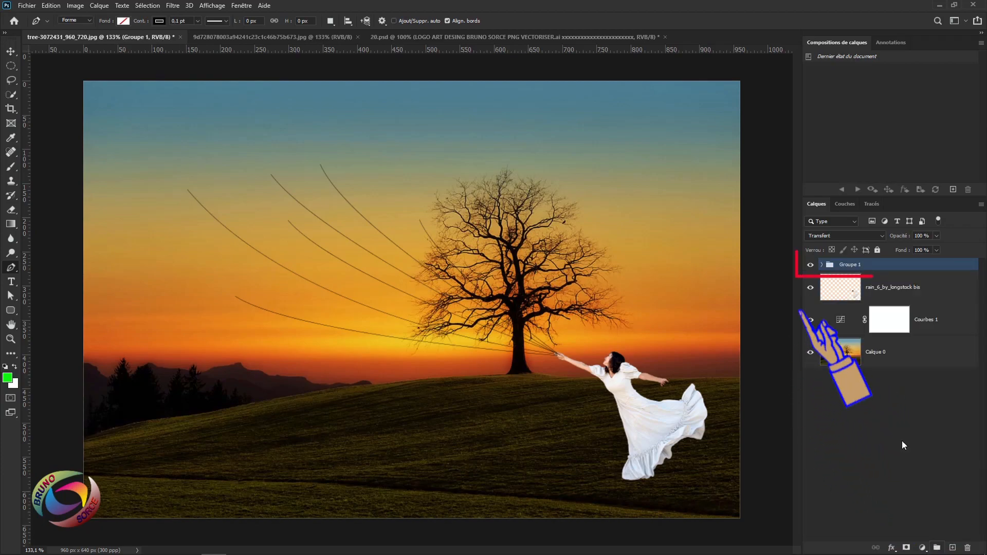
{"action": "double_click", "coordinate": [847, 265]}
{"action": "type", "text": "CORDES"}
{"action": "key", "text": "Return"}
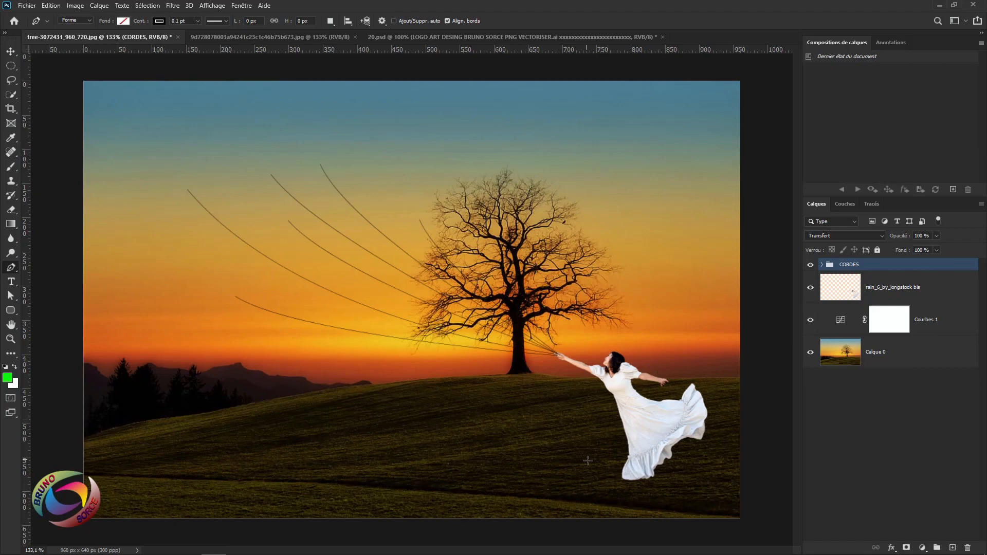
- Rename the woman's layer MANNEQUIN
{"action": "left_click", "coordinate": [946, 293]}
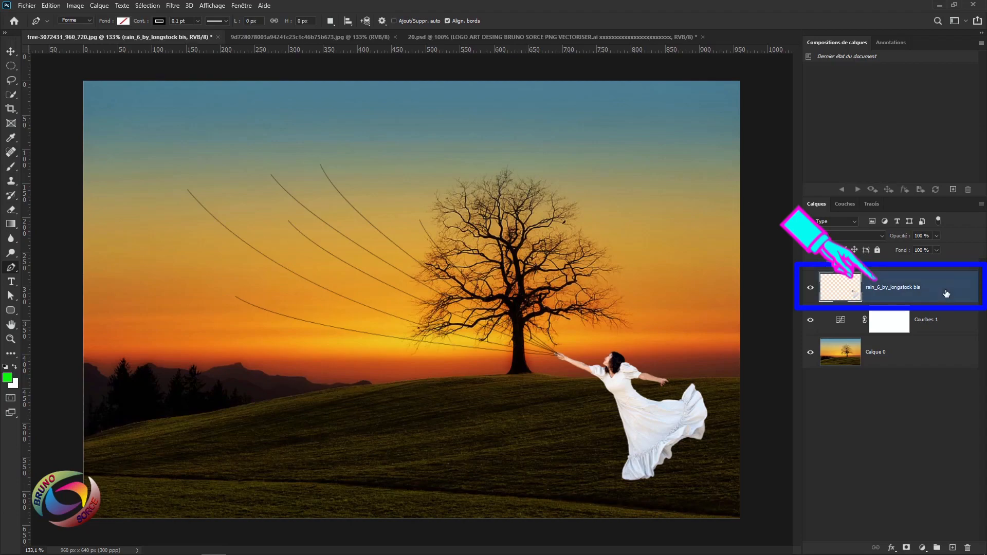
{"action": "double_click", "coordinate": [889, 289]}
{"action": "type", "text": "MANNEQUIN"}
{"action": "key", "text": "Return"}
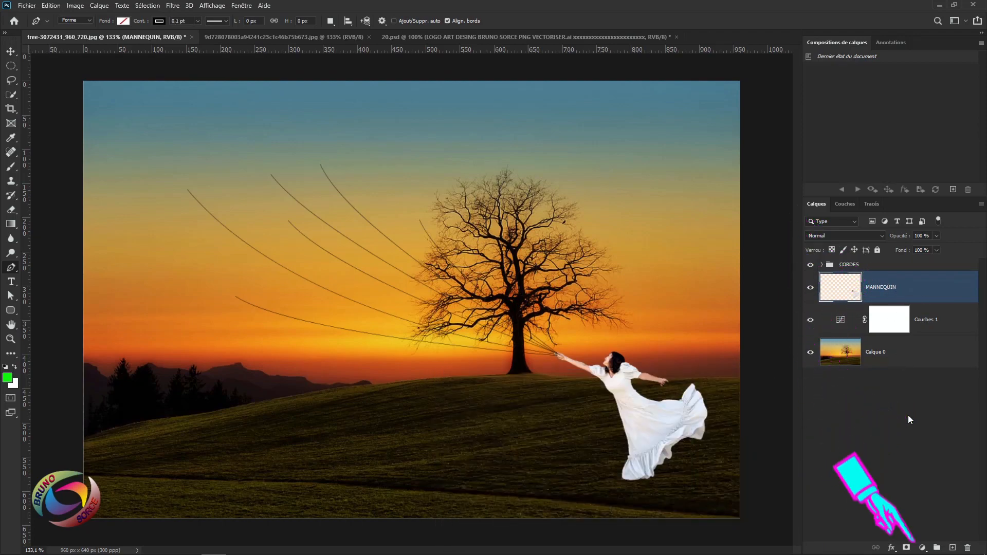
- Darken the woman with a Curves adjustment clipped to the MANNEQUIN layer, with a curve point at input 159 and output 99
{"action": "left_click", "coordinate": [922, 548]}
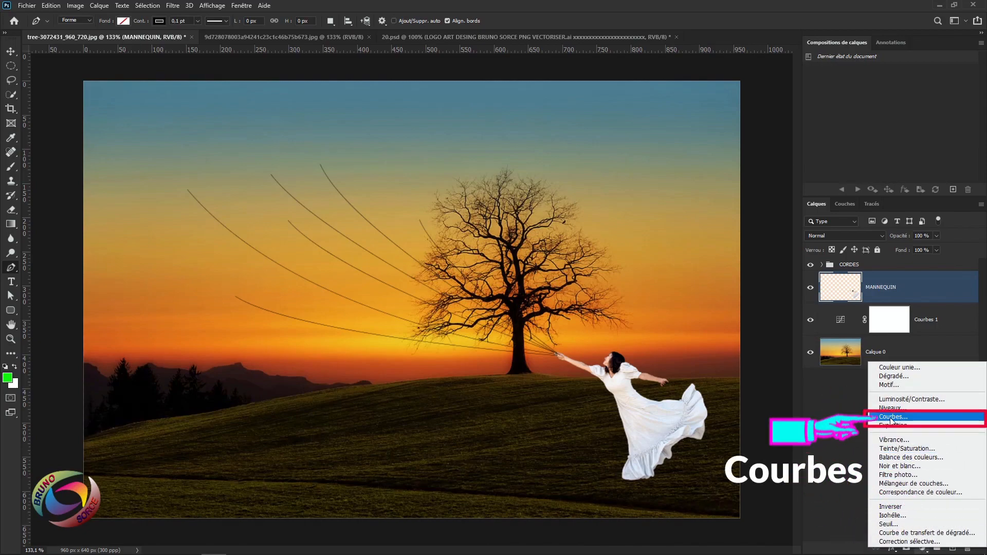
{"action": "left_click", "coordinate": [890, 416]}
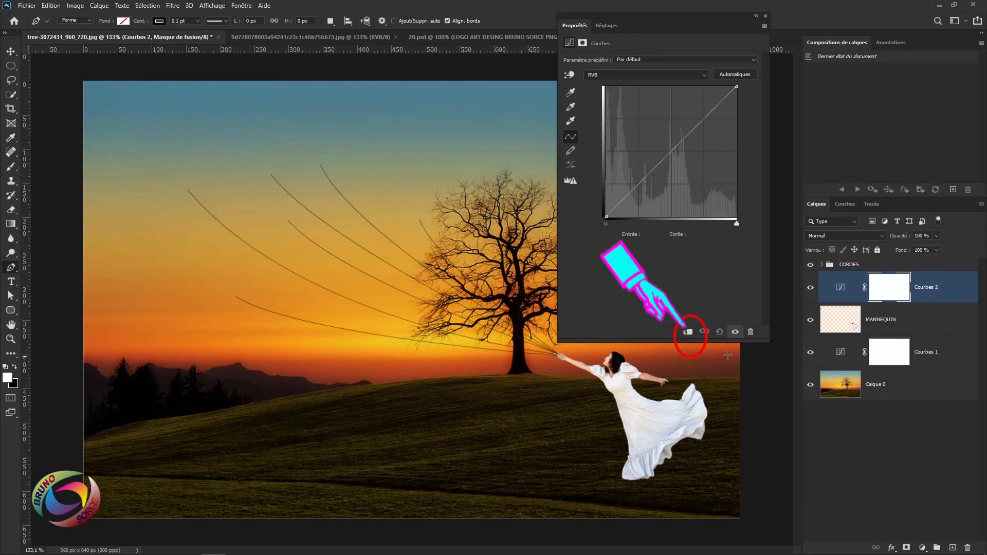
{"action": "left_click", "coordinate": [689, 333]}
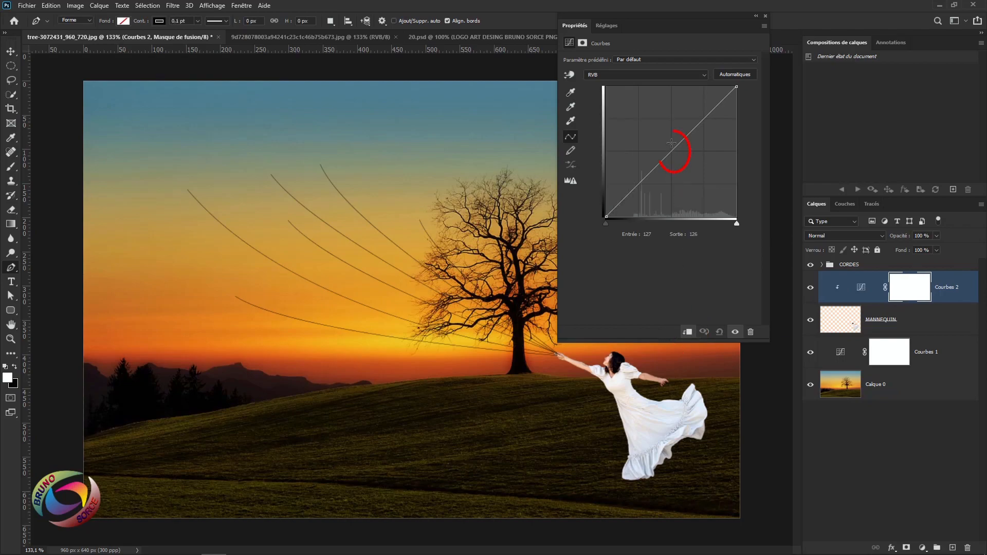
{"action": "left_click_drag", "start_coordinate": [671, 150], "coordinate": [687, 166]}
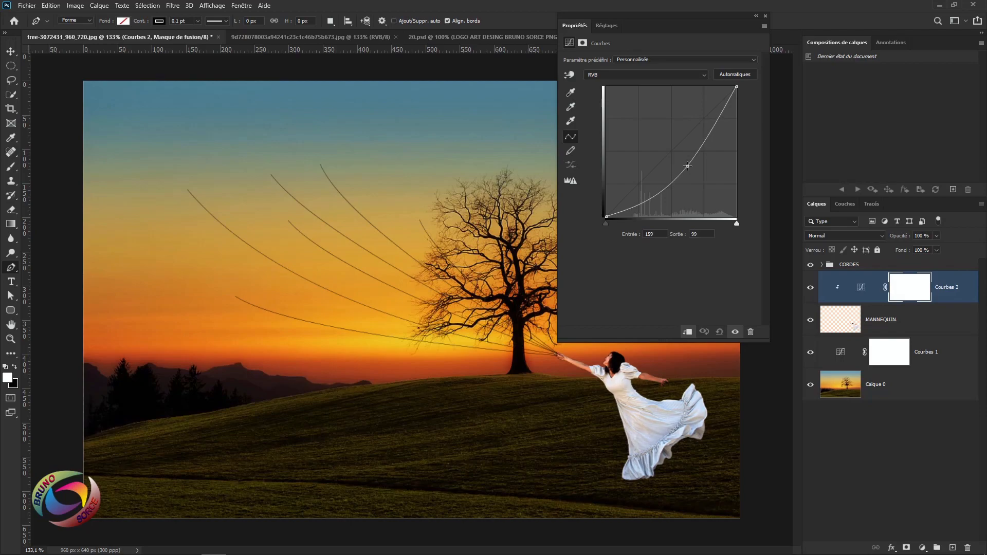
{"action": "left_click", "coordinate": [765, 16]}
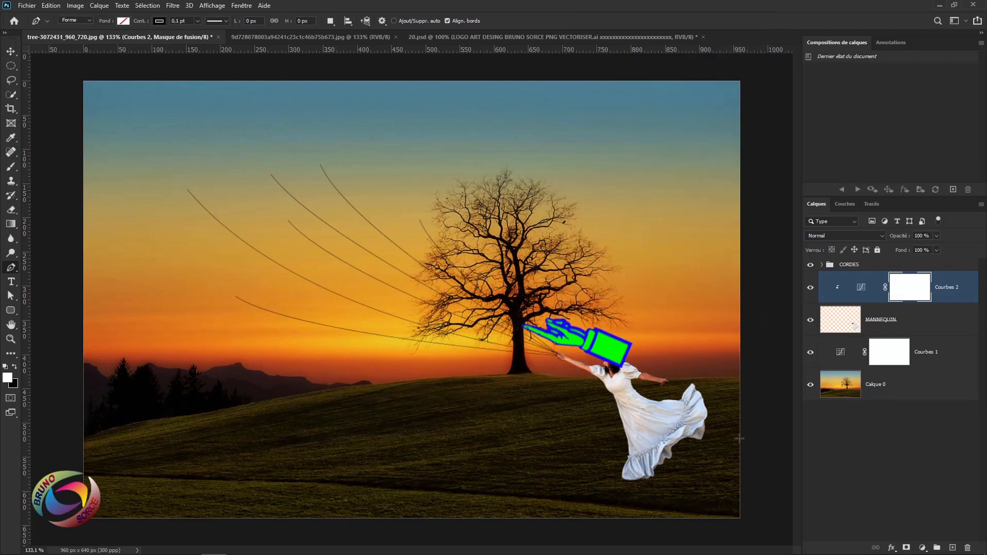
- Embed the red butterfly bat-9 above the CORDES group, scaled to 4%, rotated about 15.5° and centred at X 353 px, Y 107.5 px
{"action": "left_click", "coordinate": [876, 265]}
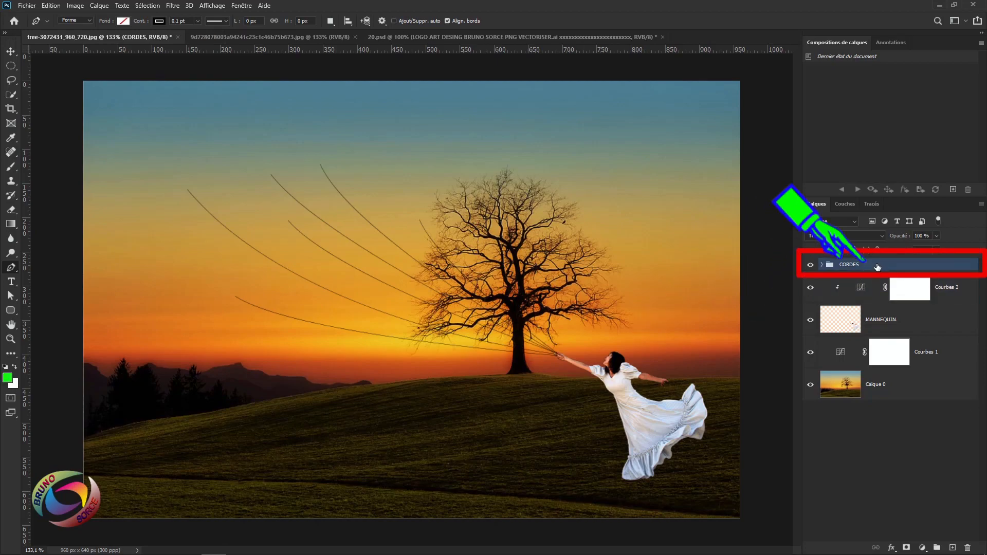
{"action": "left_click", "coordinate": [27, 7]}
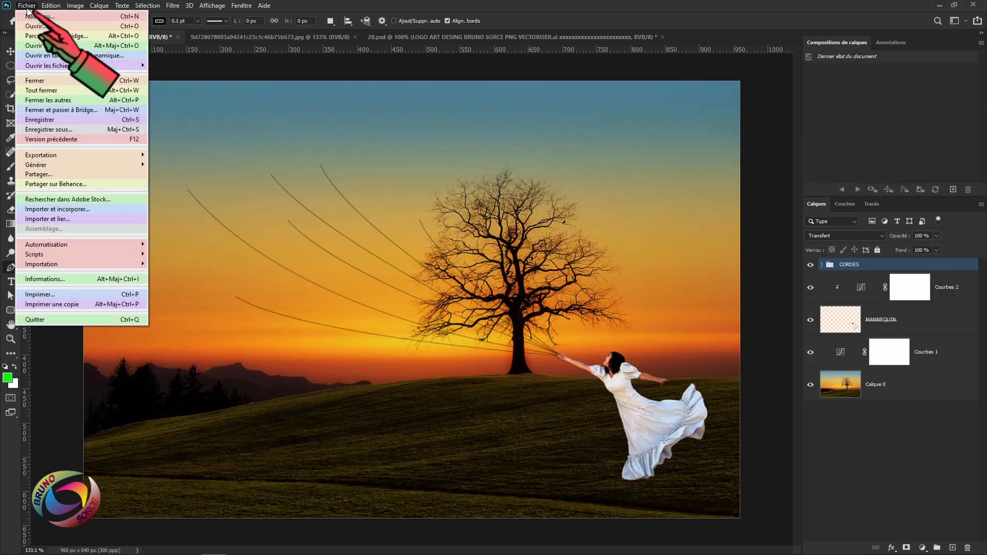
{"action": "left_click", "coordinate": [51, 210]}
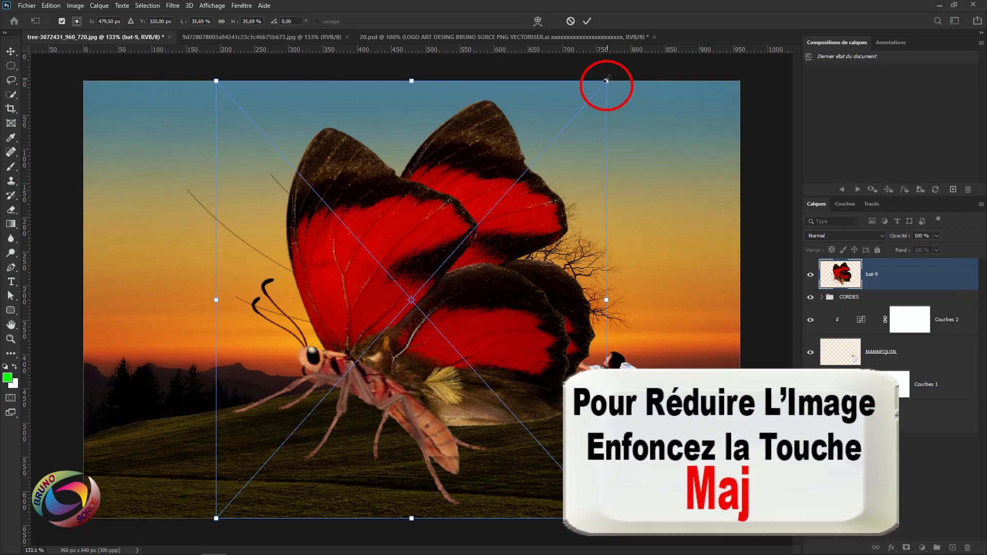
{"action": "left_click_drag", "start_coordinate": [606, 80], "coordinate": [359, 137]}
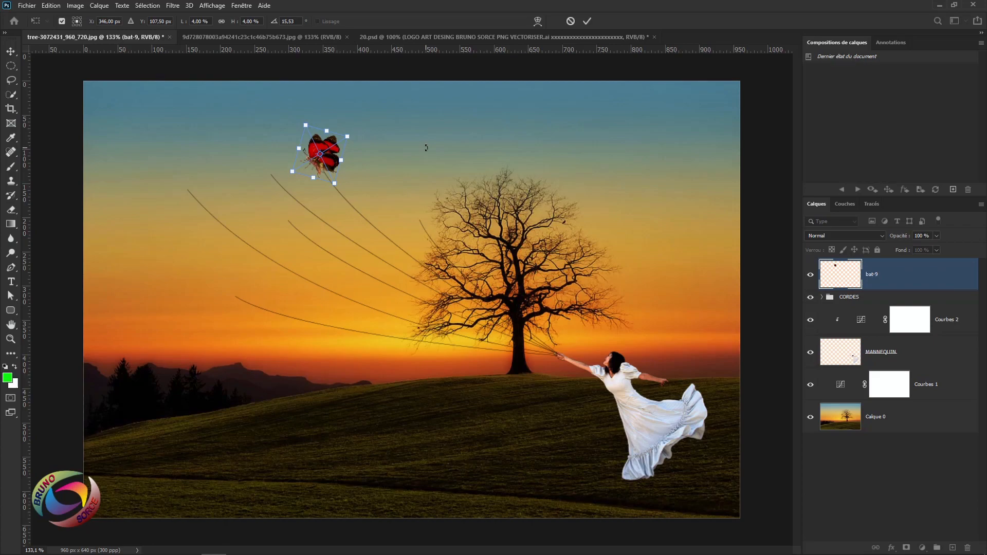
{"action": "key", "text": "Right"}
{"action": "key", "text": "Right"}
{"action": "key", "text": "Right"}
{"action": "key", "text": "Right"}
{"action": "key", "text": "Right"}
{"action": "key", "text": "Right"}
{"action": "key", "text": "Right"}
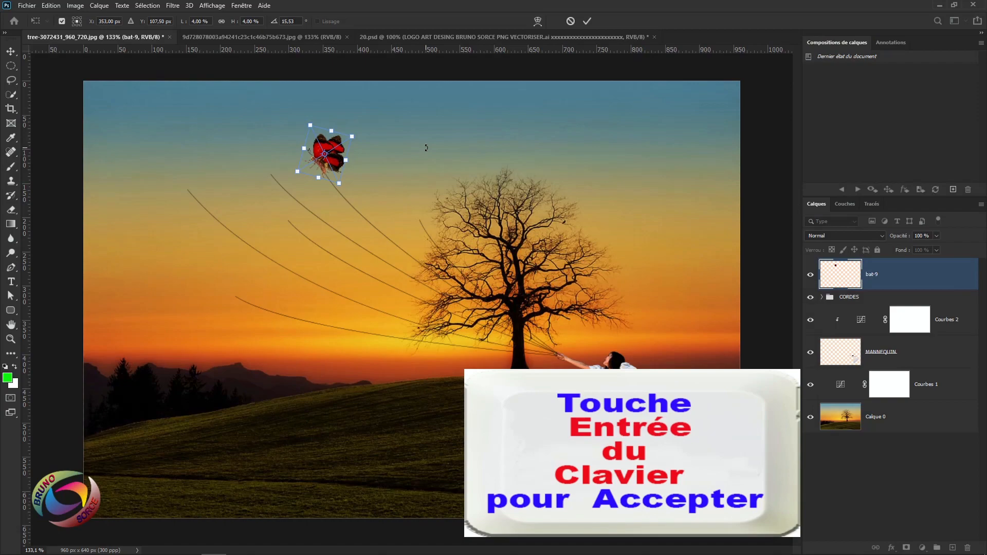
{"action": "key", "text": "Return"}
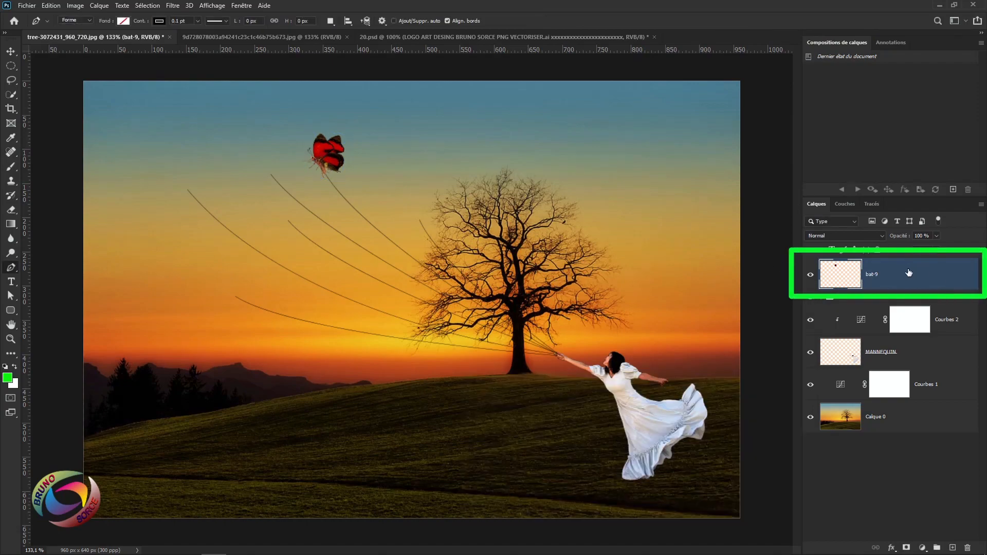
- Embed the light blue butterfly bat-4, scaled to 4.75%, at the end of the outermost string, at X 141 px, Y 146.5 px
{"action": "left_click", "coordinate": [29, 7]}
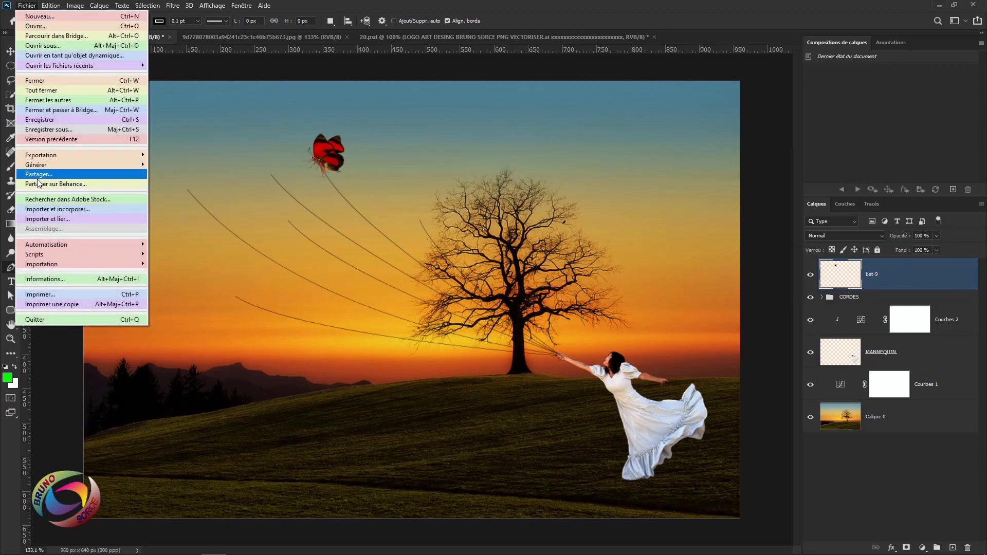
{"action": "left_click", "coordinate": [40, 211]}
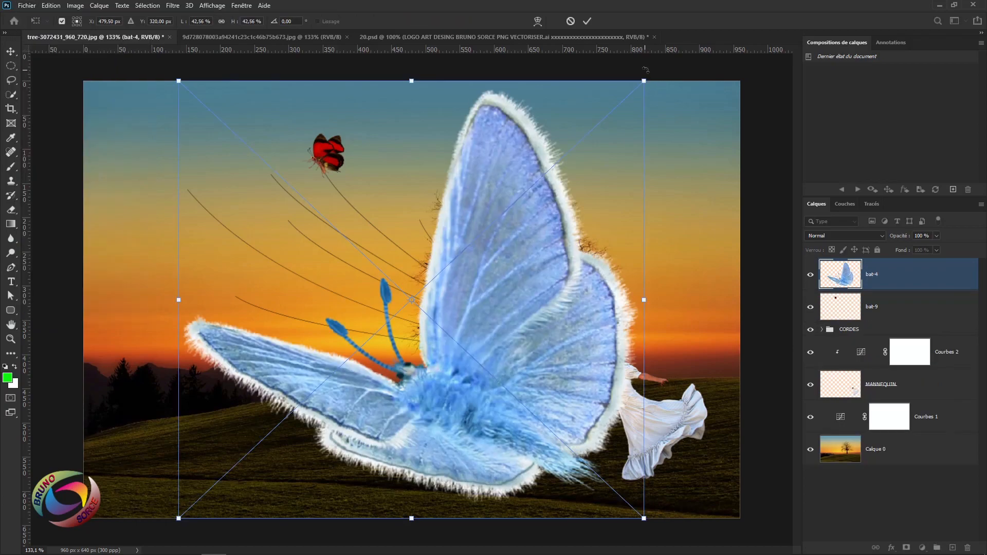
{"action": "left_click_drag", "start_coordinate": [643, 81], "coordinate": [181, 171]}
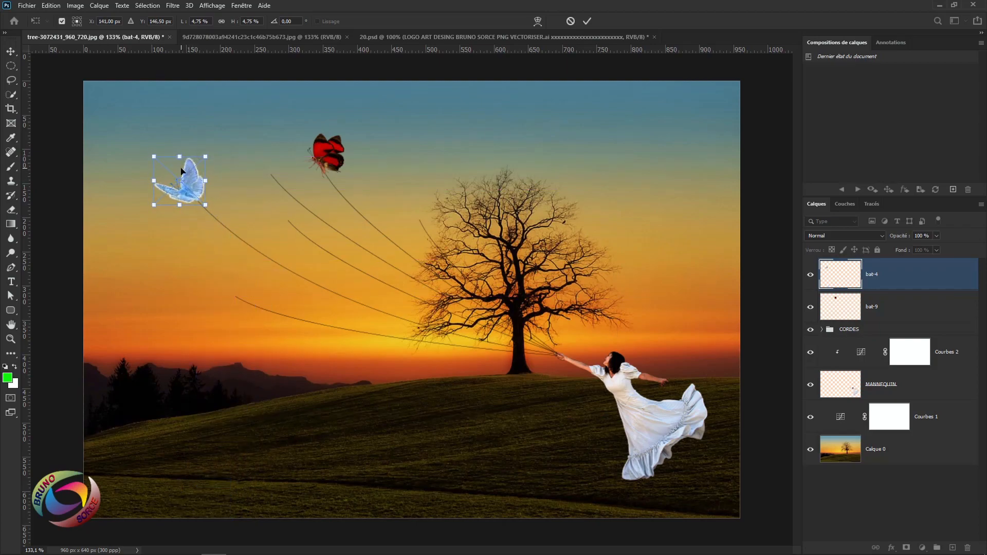
{"action": "key", "text": "Return"}
{"action": "key", "text": "p"}
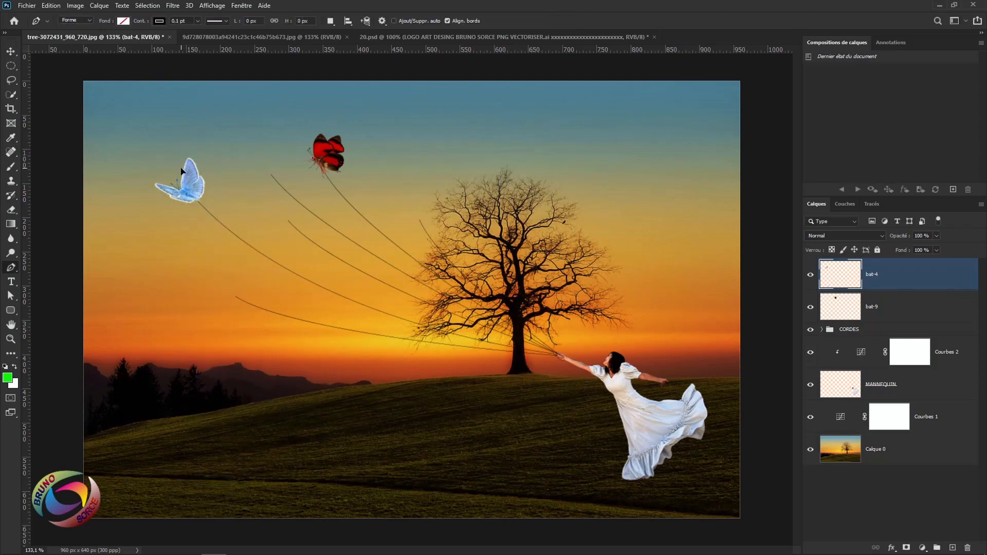
- Embed the yellow butterfly bat-3 at the lowest string's end, scaled to 5%, rotated about 22.35° and centred at about X 228.5 px, Y 301 px
{"action": "left_click", "coordinate": [27, 6]}
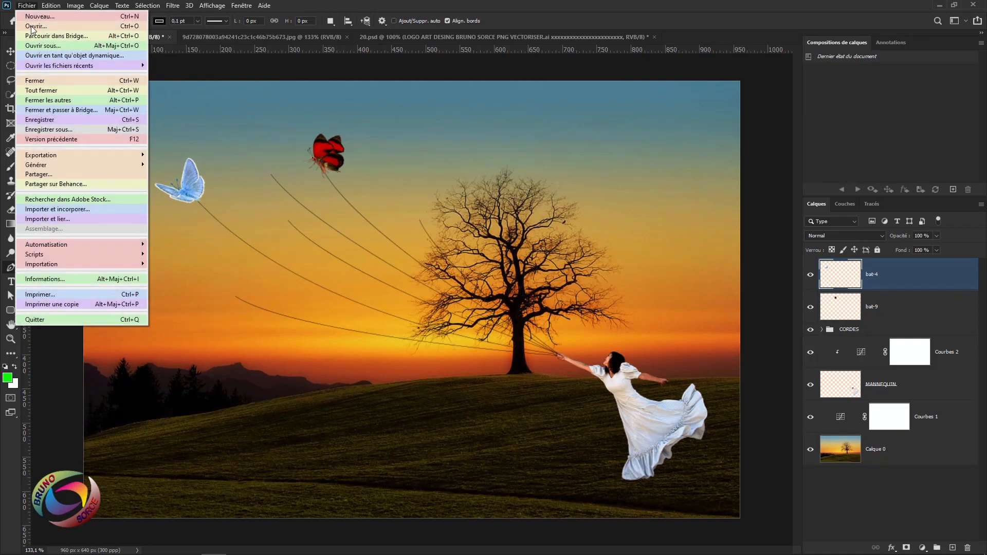
{"action": "left_click", "coordinate": [52, 209]}
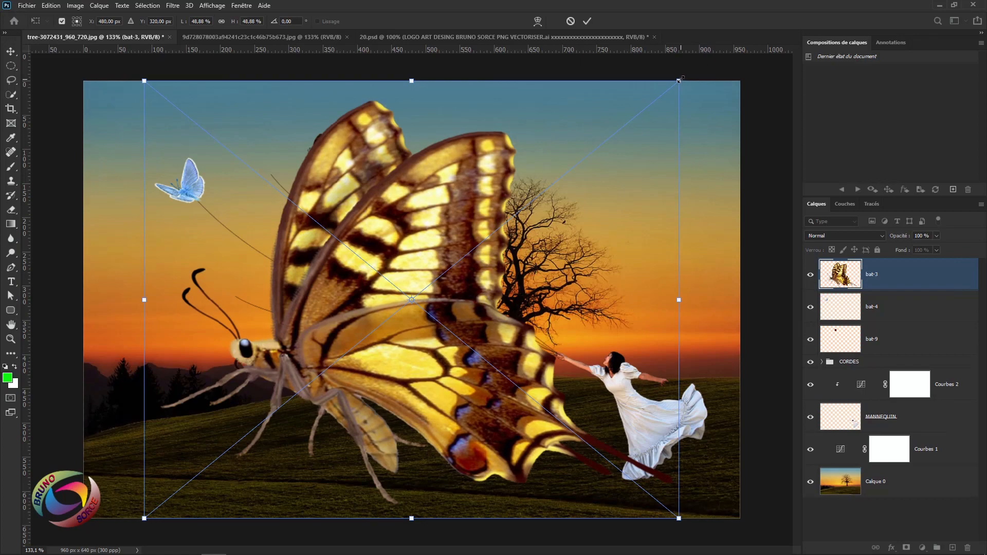
{"action": "left_click_drag", "start_coordinate": [678, 82], "coordinate": [245, 278]}
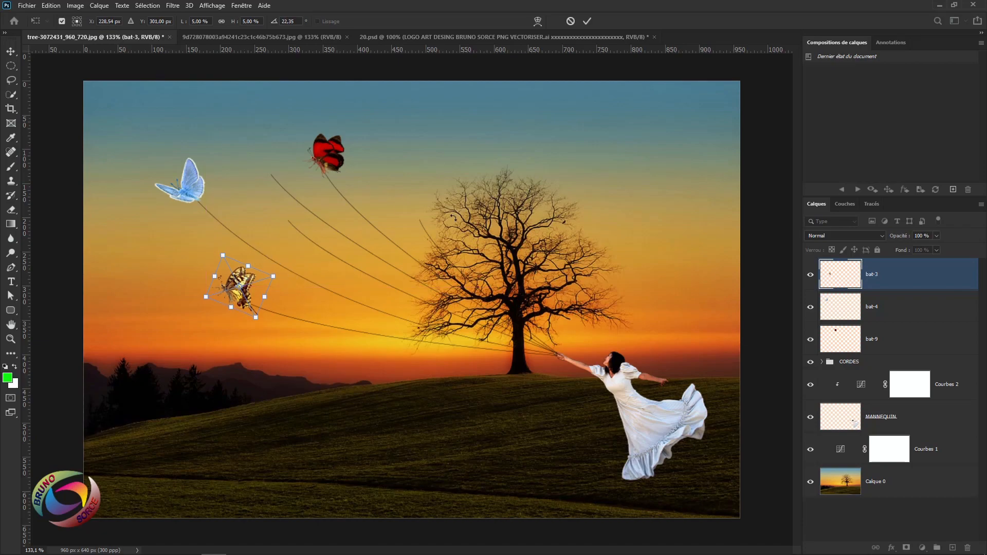
{"action": "left_click", "coordinate": [587, 23]}
{"action": "key", "text": "p"}
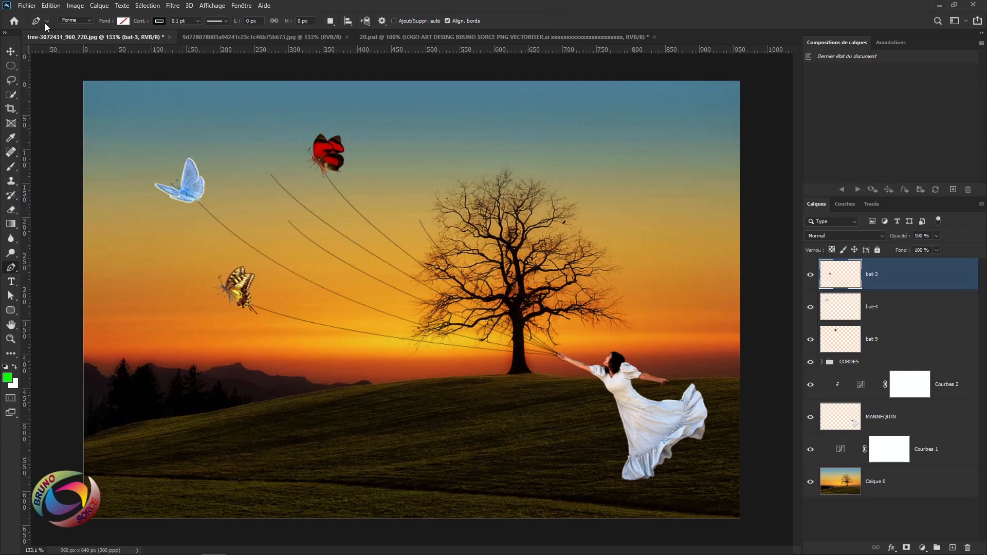
- Embed the butterflies bat-6, butterfl1 and butterfly18 at the free ends of the three remaining strings
{"action": "left_click", "coordinate": [26, 5]}
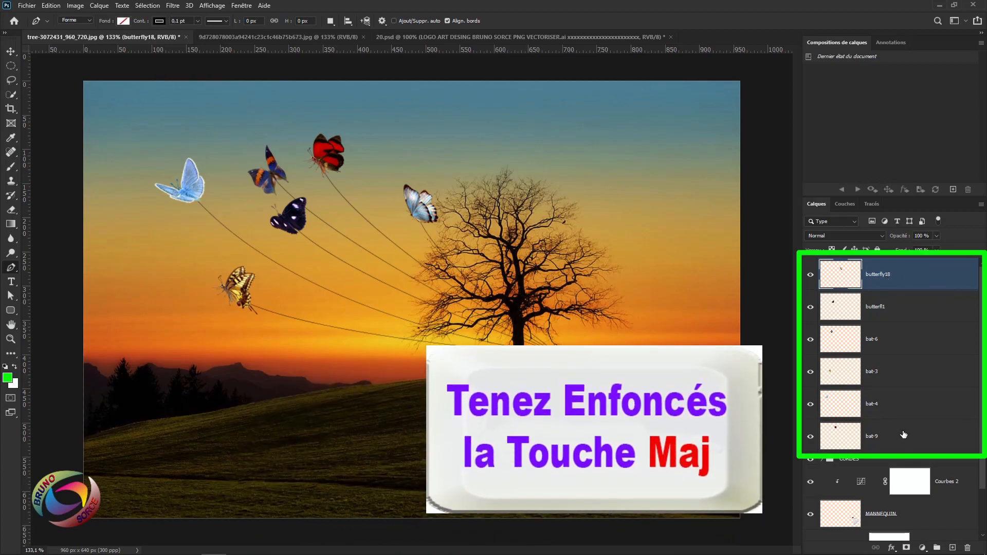
- Group the six butterfly layers, name the group papillons, and deselect it
{"action": "left_click", "coordinate": [904, 435], "text": "shift"}
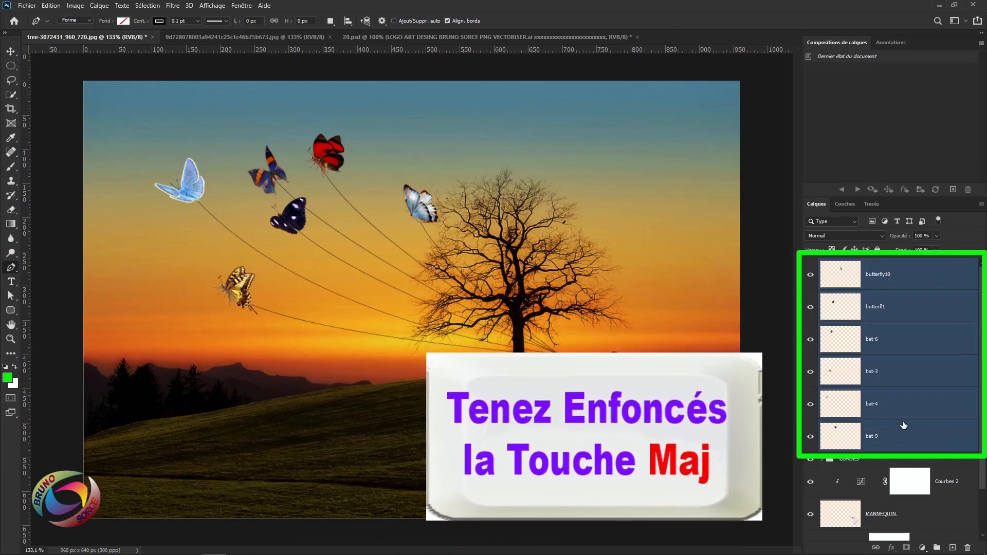
{"action": "left_click_drag", "start_coordinate": [903, 440], "coordinate": [935, 547]}
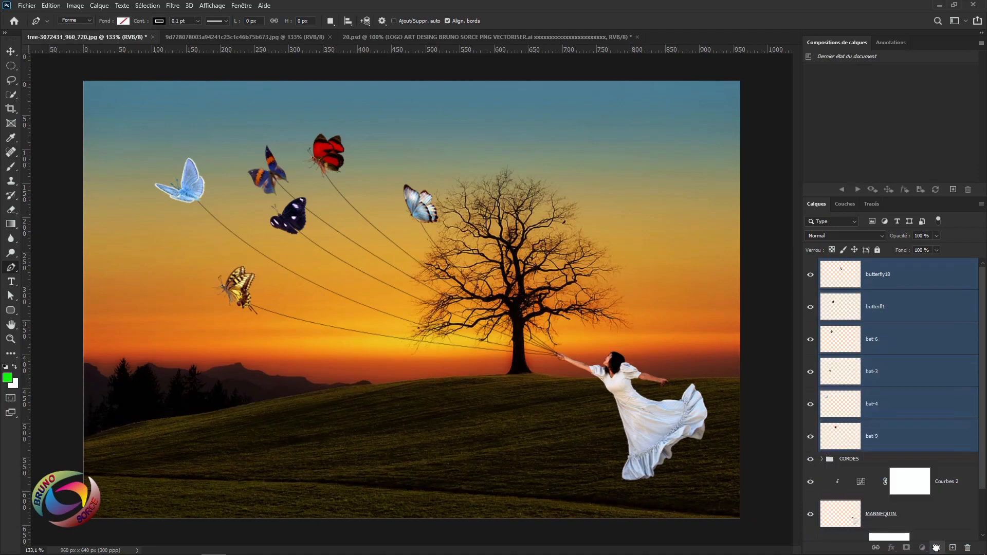
{"action": "double_click", "coordinate": [847, 266]}
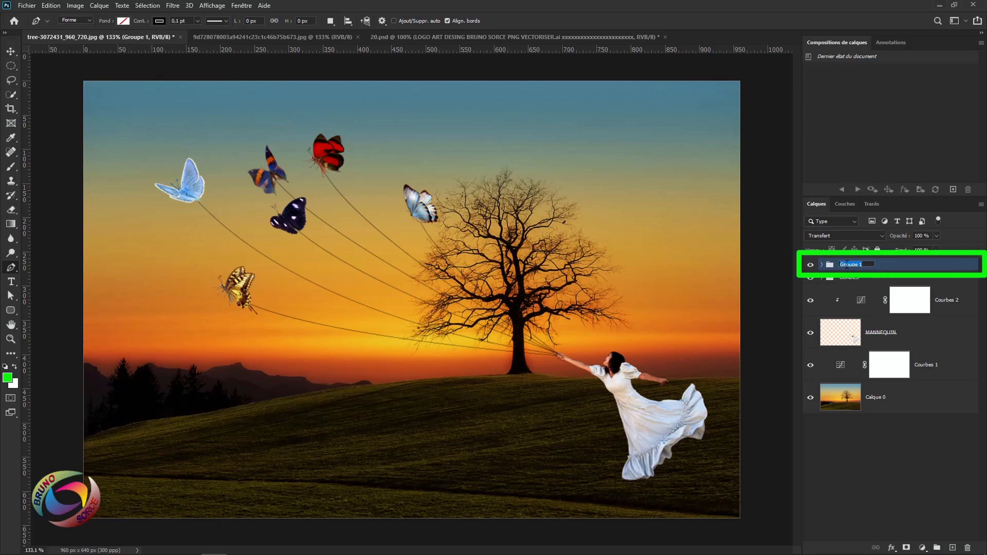
{"action": "type", "text": "papillons"}
{"action": "key", "text": "Return"}
{"action": "key", "text": "v"}
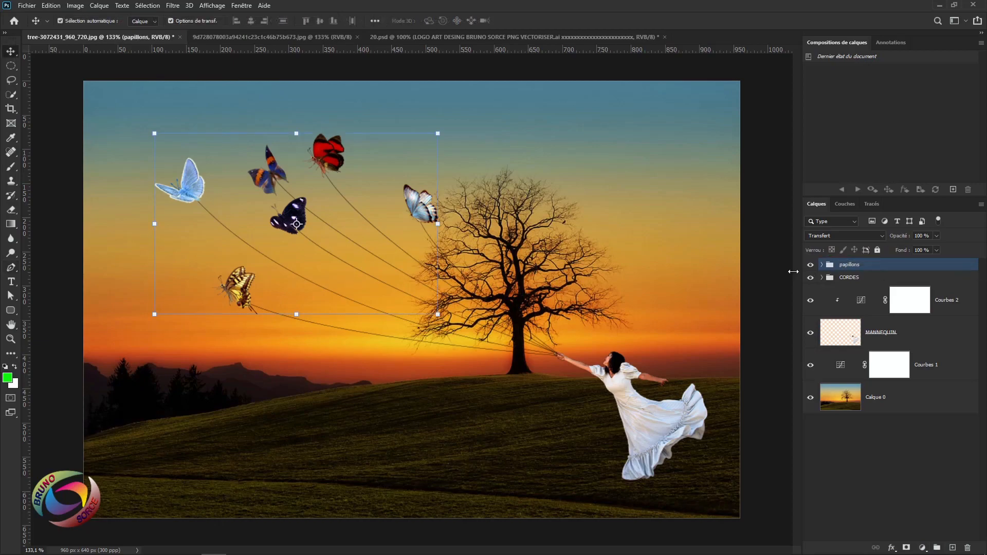
{"action": "left_click", "coordinate": [770, 475]}
{"action": "scroll", "coordinate": [771, 475], "scroll_direction": "down", "scroll_amount": 1}
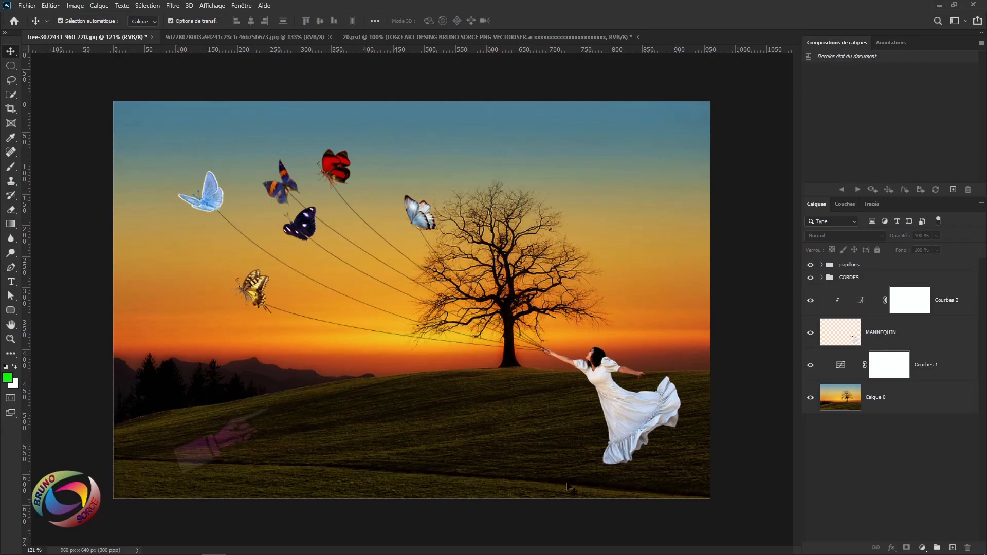
- Add a Color Lookup adjustment above the papillons group using the EdgyAmber.3DL 3D LUT, and set its opacity to 70%
{"action": "left_click", "coordinate": [892, 268]}
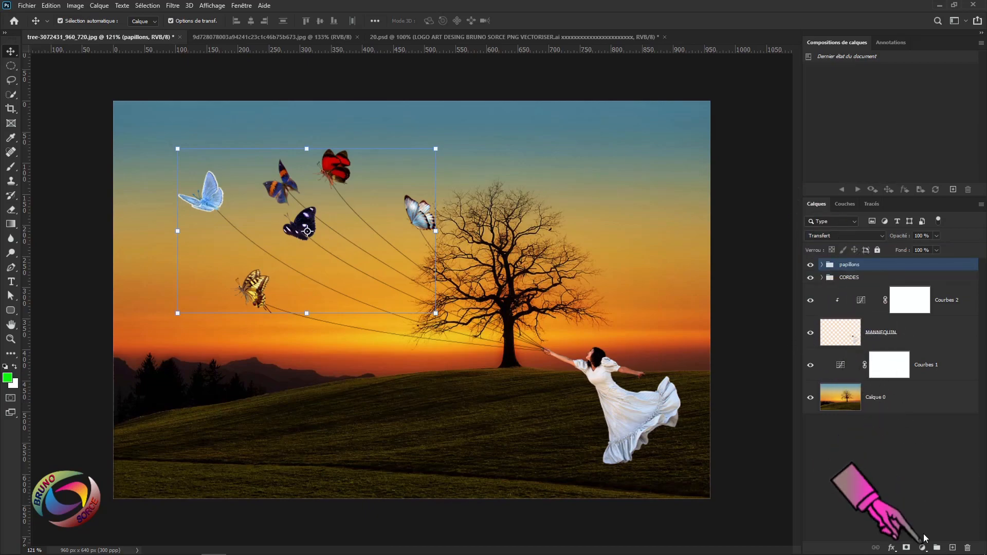
{"action": "left_click", "coordinate": [922, 548]}
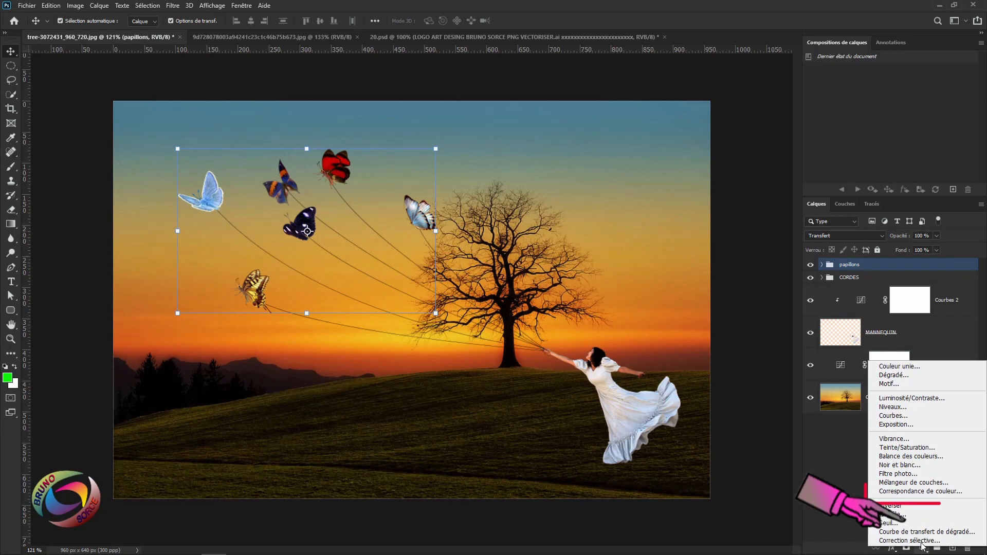
{"action": "left_click", "coordinate": [905, 492]}
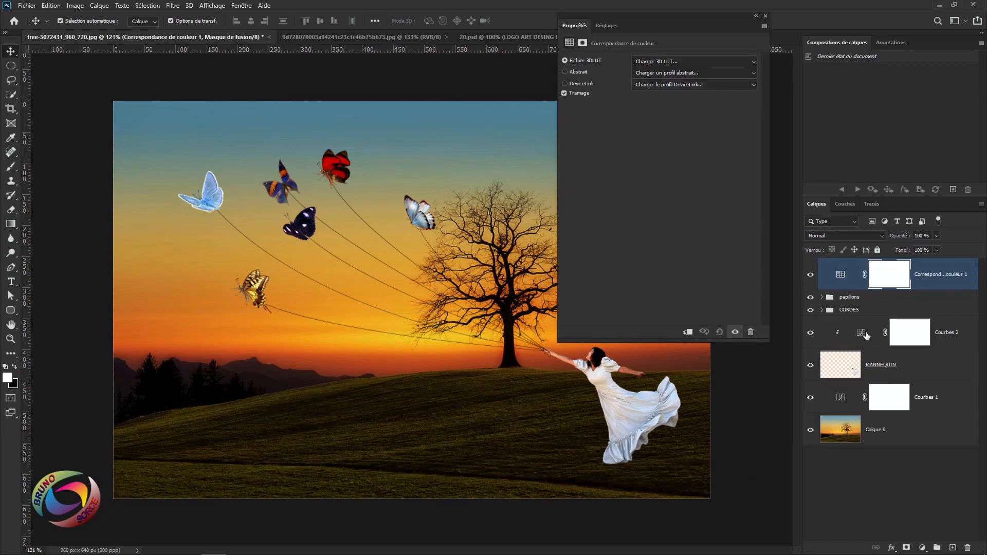
{"action": "left_click", "coordinate": [678, 61]}
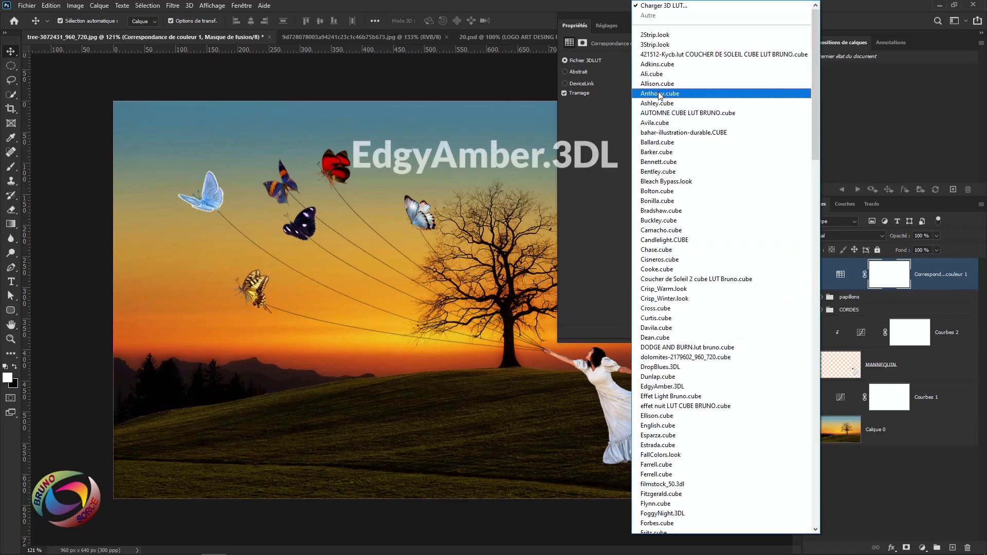
{"action": "scroll", "coordinate": [648, 149], "scroll_direction": "down", "scroll_amount": 8}
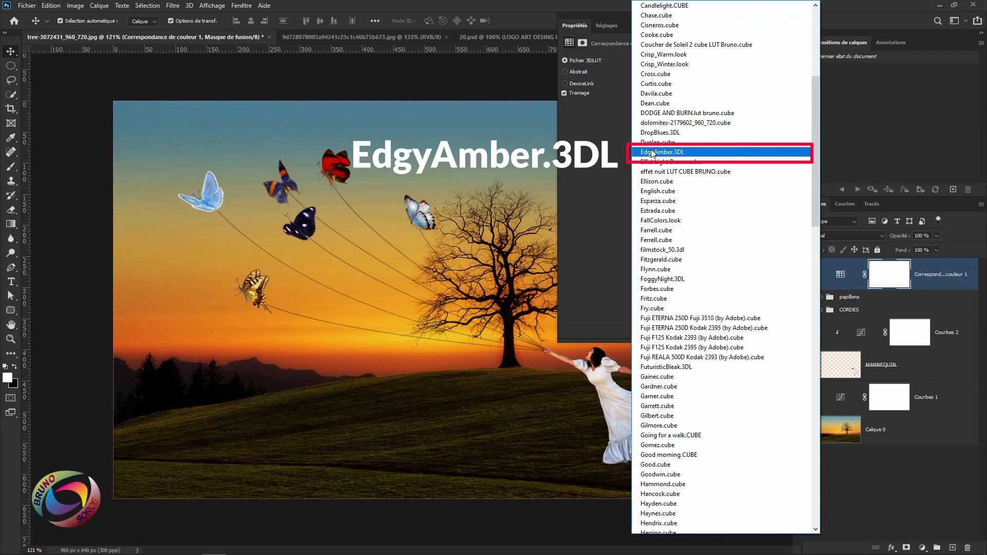
{"action": "left_click", "coordinate": [676, 153]}
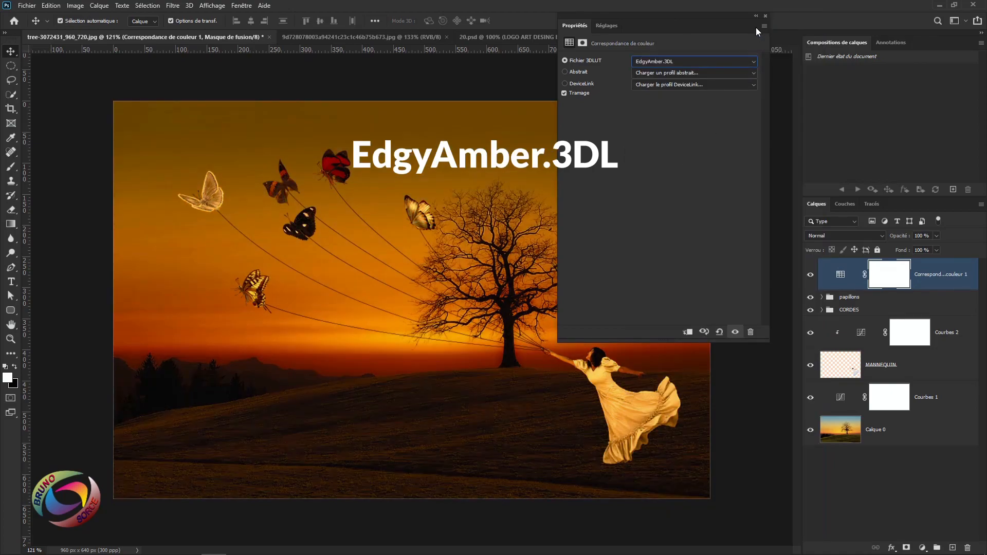
{"action": "left_click", "coordinate": [765, 15]}
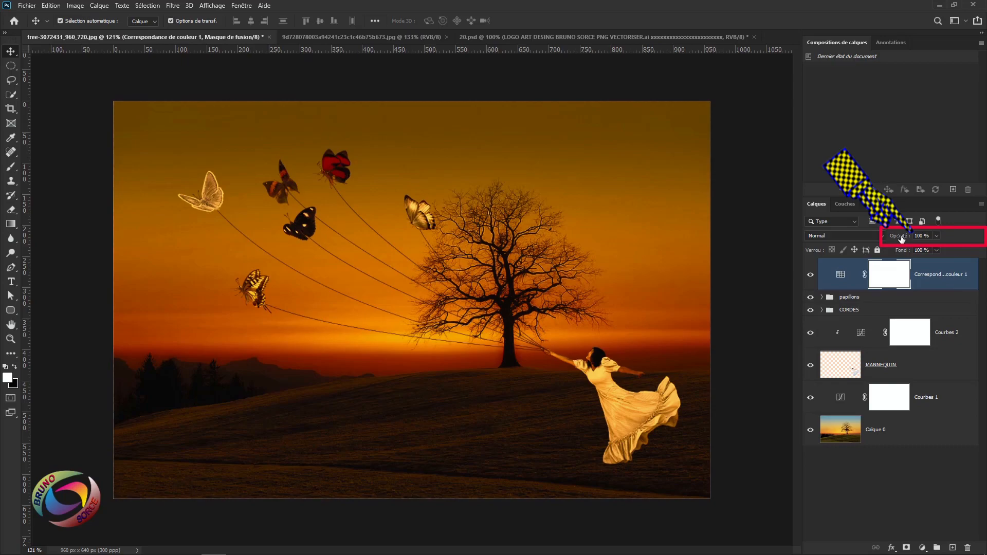
{"action": "left_click_drag", "start_coordinate": [901, 238], "coordinate": [885, 239]}
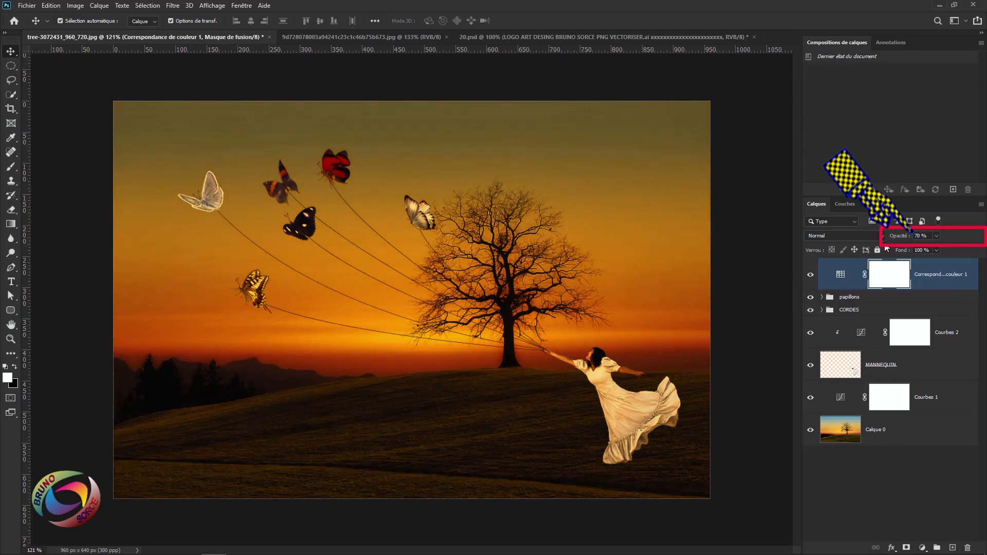